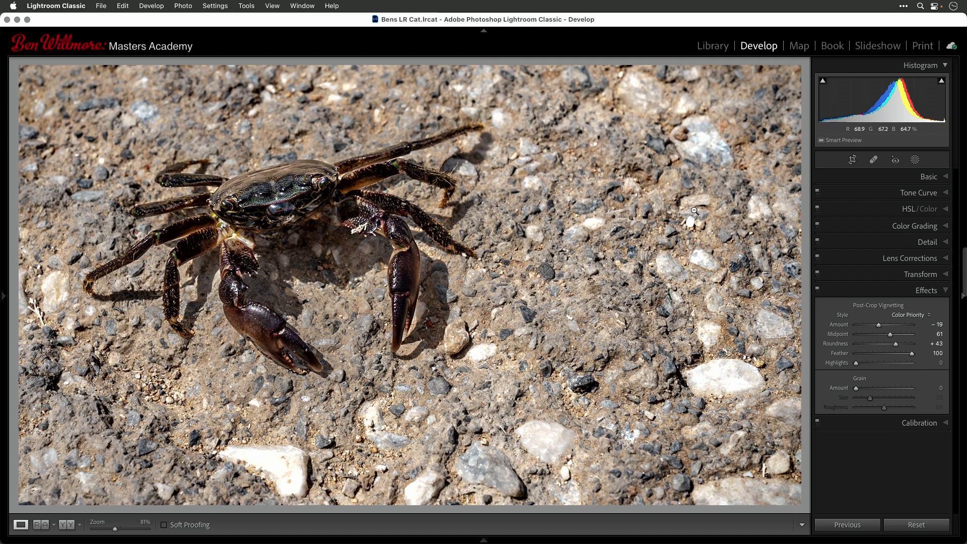
Reset the crab photo's develop settings, then lower Highlights to -100 and Exposure to -2.00.
{"action": "key", "text": "shift+super+r"}
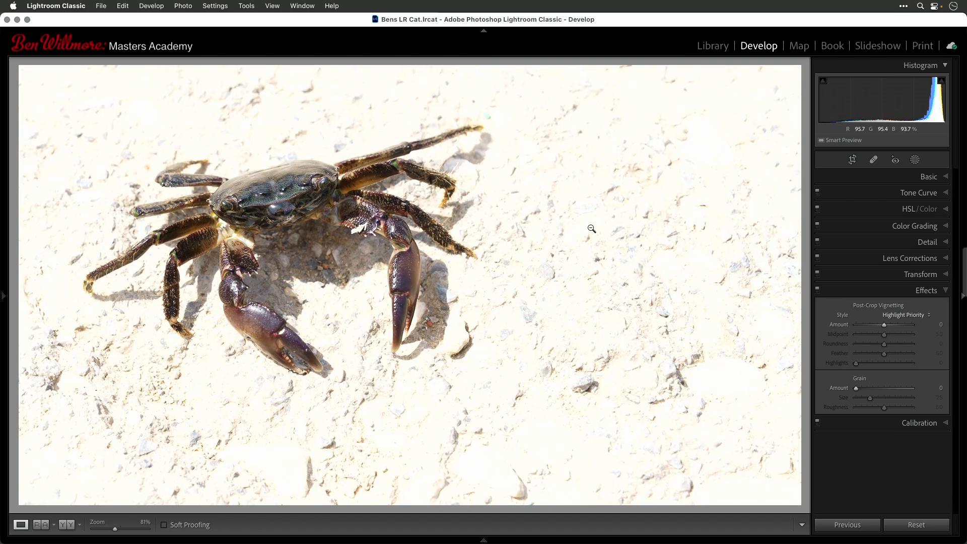
{"action": "left_click", "coordinate": [943, 179]}
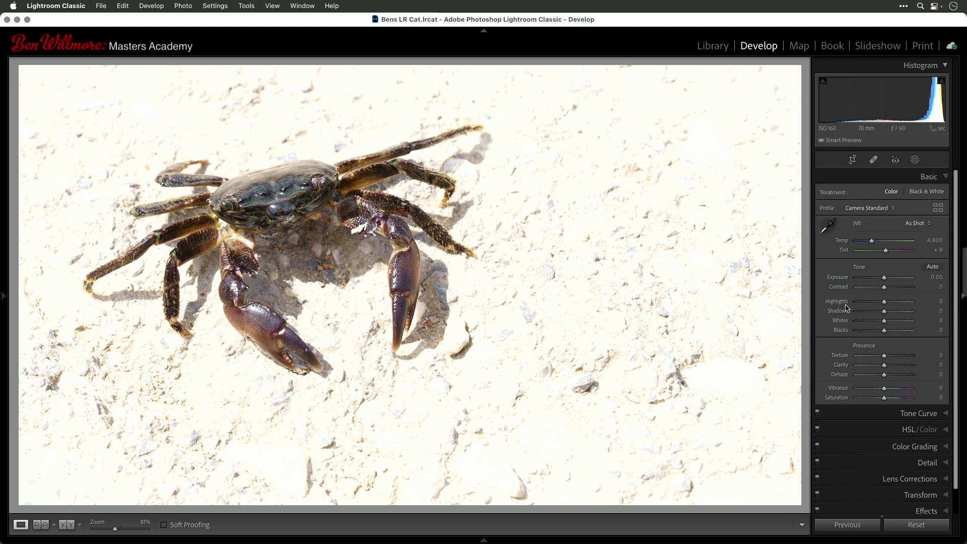
{"action": "left_click_drag", "start_coordinate": [885, 302], "coordinate": [789, 296]}
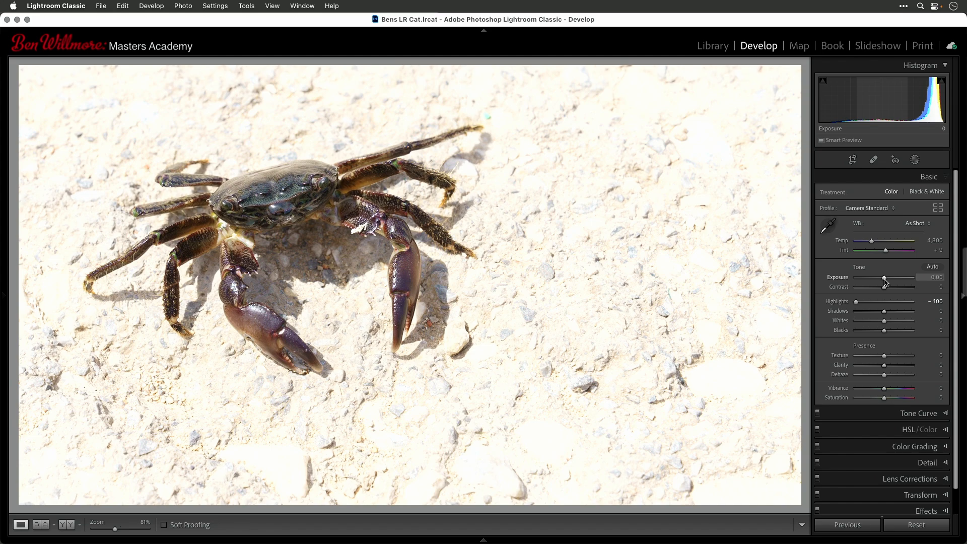
{"action": "left_click_drag", "start_coordinate": [884, 279], "coordinate": [873, 281]}
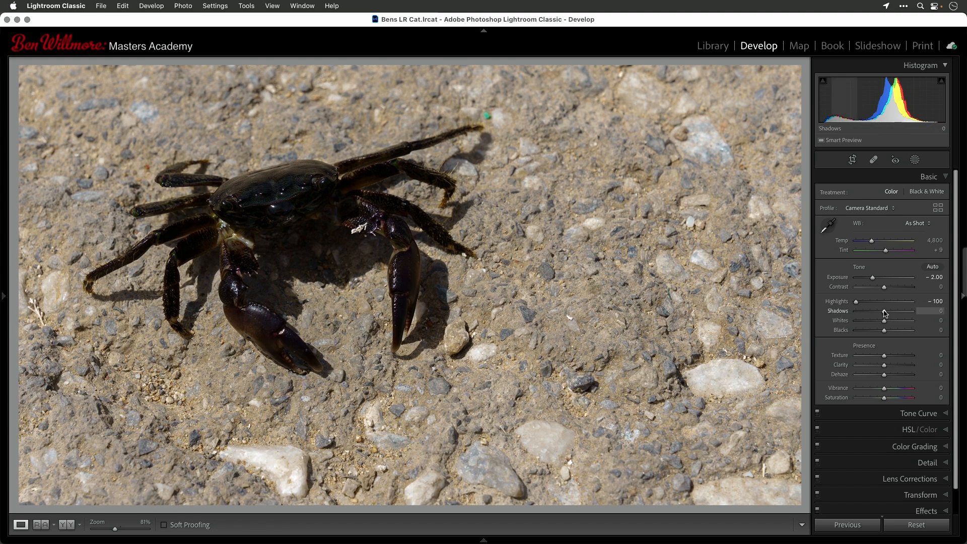
Set Shadows to +100, Contrast to -56 and Clarity to +51.
{"action": "left_click_drag", "start_coordinate": [884, 312], "coordinate": [927, 313]}
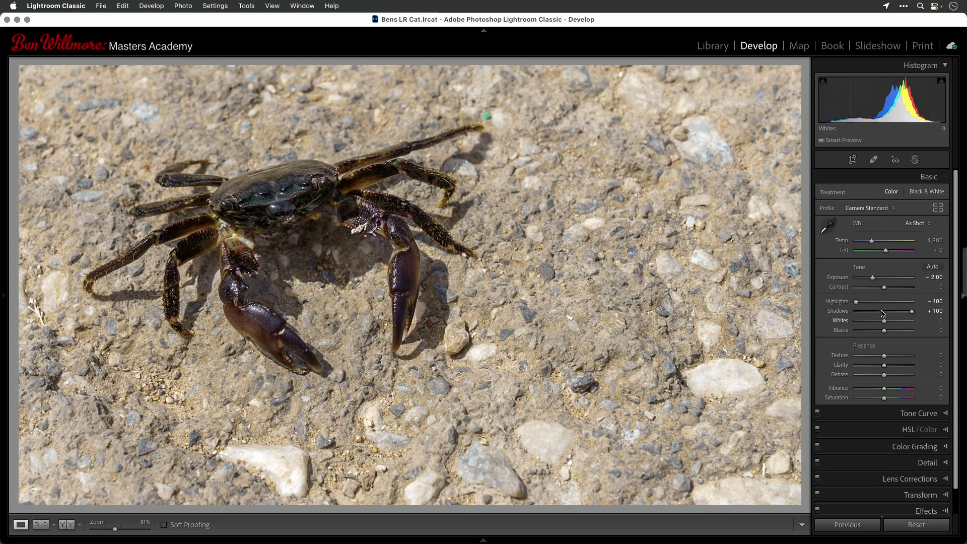
{"action": "left_click_drag", "start_coordinate": [885, 288], "coordinate": [869, 288]}
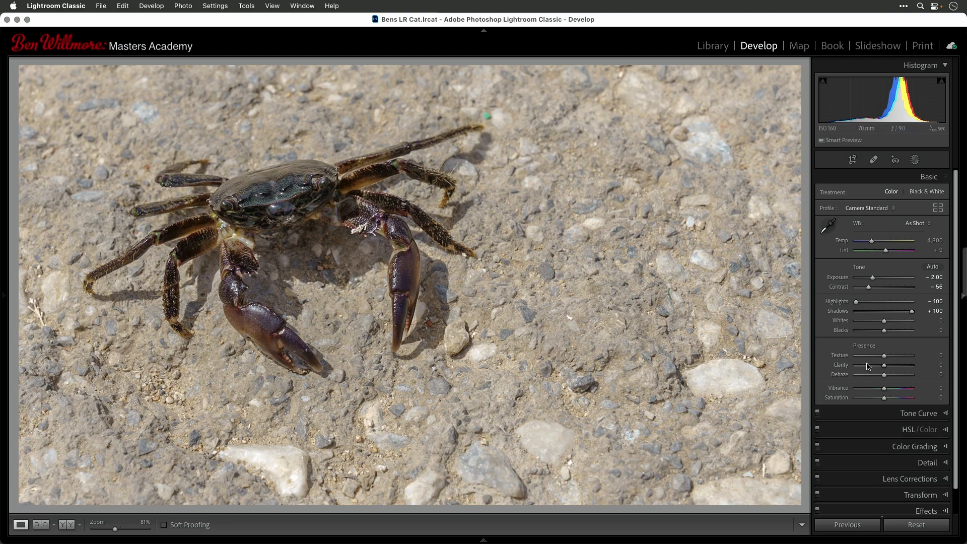
{"action": "left_click_drag", "start_coordinate": [885, 368], "coordinate": [898, 368]}
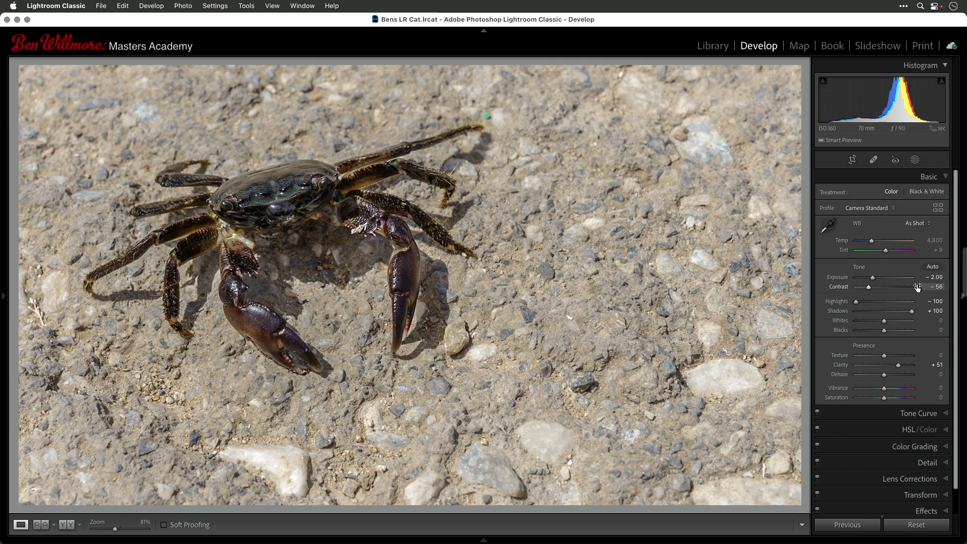
Raise Whites to +47 while checking the highlight clipping preview.
{"action": "left_click_drag", "start_coordinate": [884, 323], "coordinate": [892, 323]}
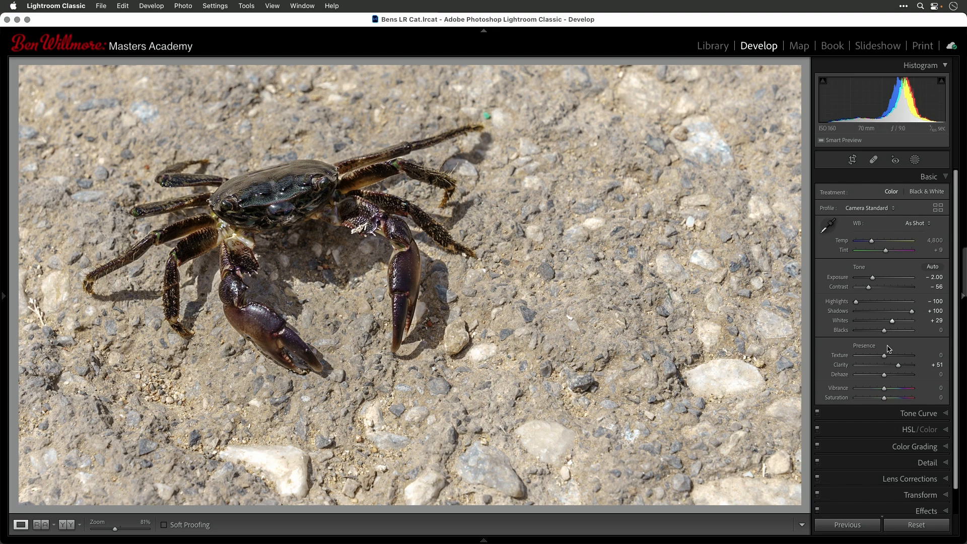
{"action": "key", "text": "alt"}
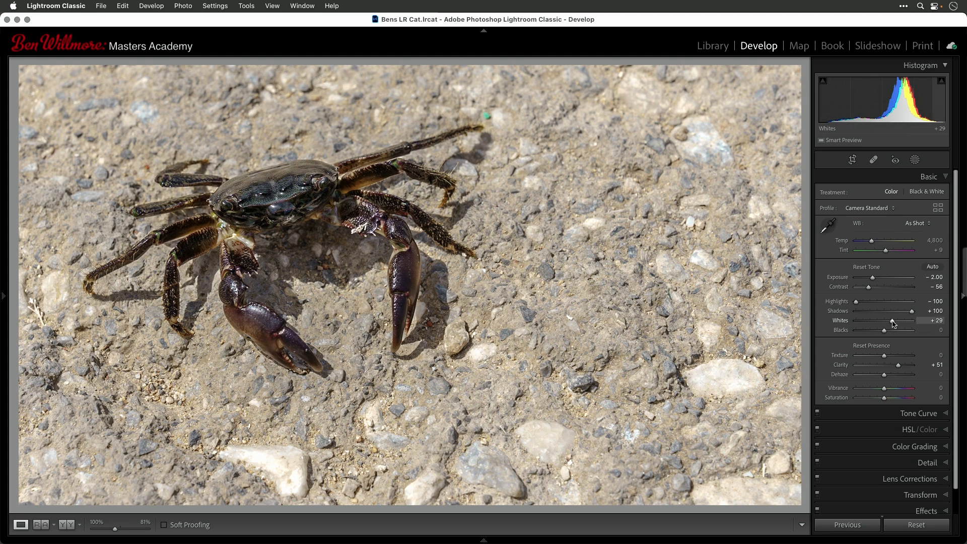
{"action": "left_click", "coordinate": [893, 323], "text": "alt"}
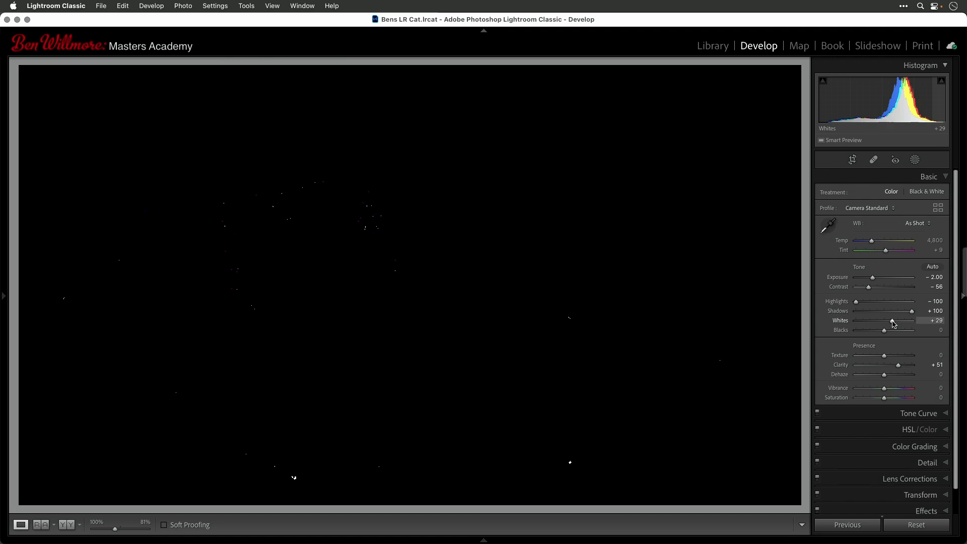
{"action": "left_click_drag", "start_coordinate": [892, 322], "coordinate": [892, 323]}
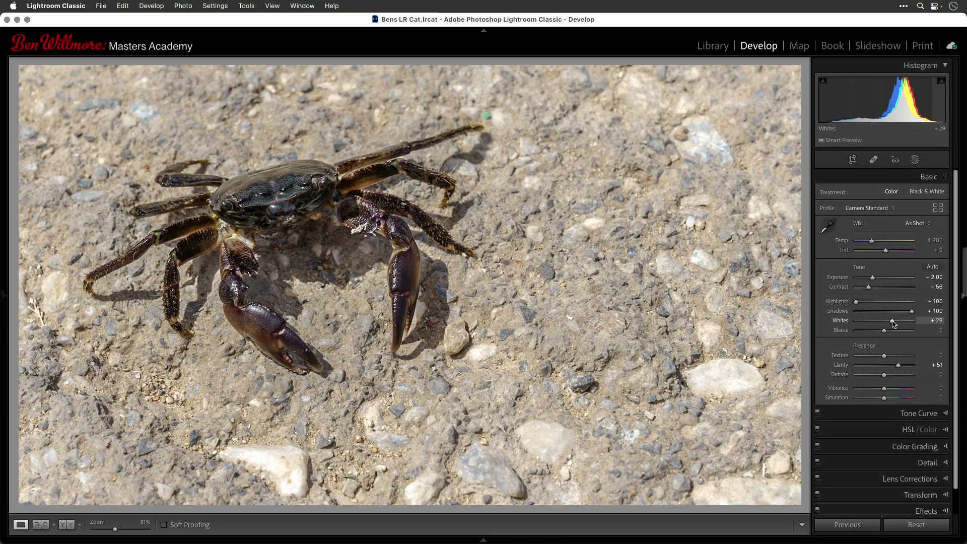
{"action": "key", "text": "alt"}
{"action": "left_click_drag", "start_coordinate": [892, 323], "coordinate": [892, 323]}
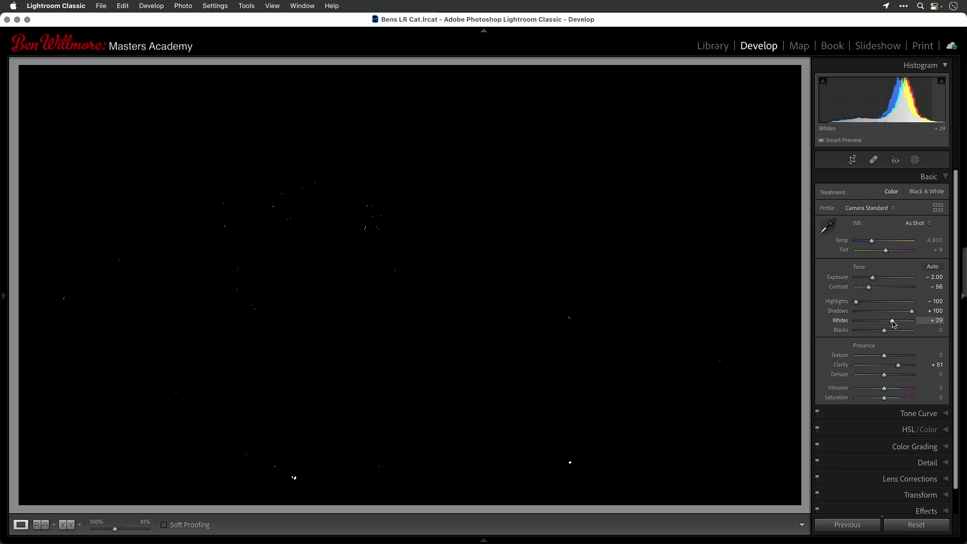
{"action": "left_click_drag", "start_coordinate": [892, 322], "coordinate": [892, 323]}
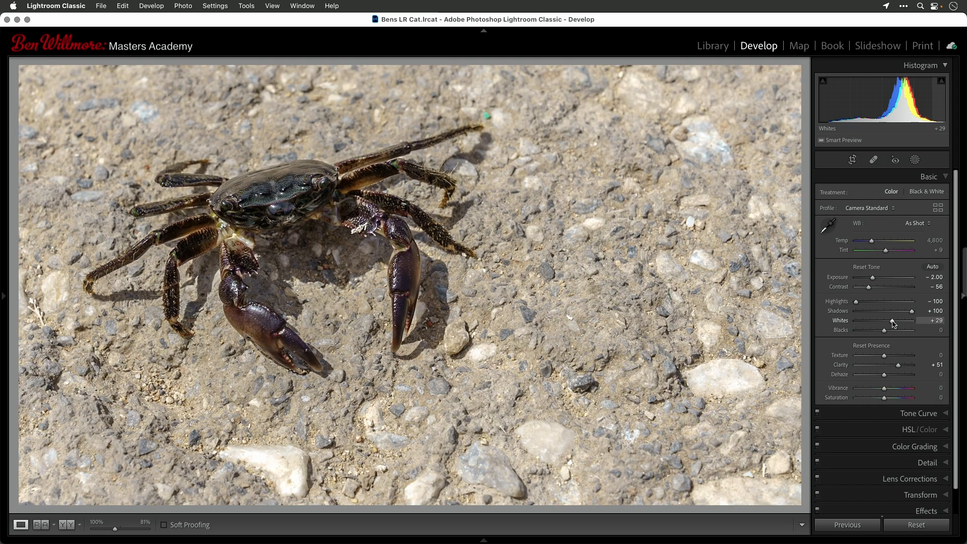
{"action": "left_click_drag", "start_coordinate": [892, 322], "coordinate": [897, 324]}
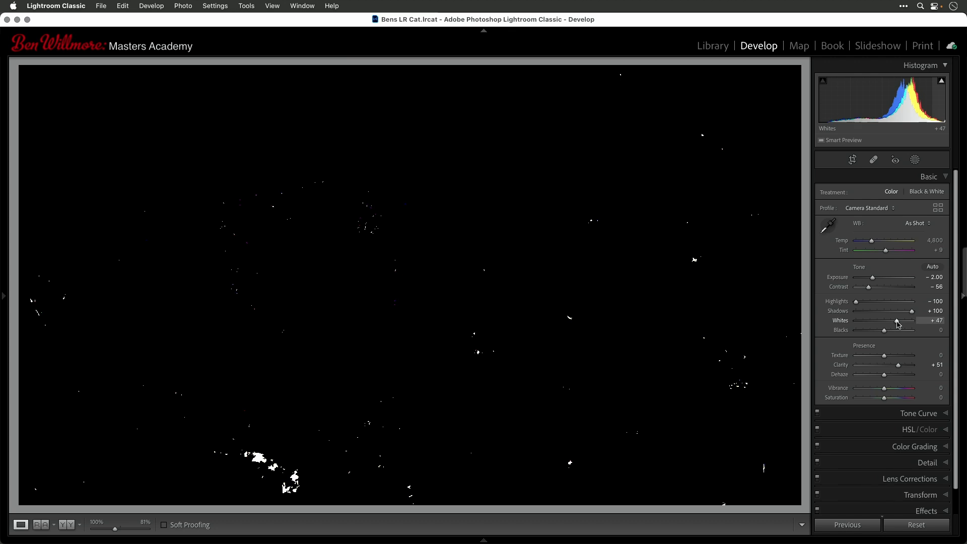
{"action": "left_click_drag", "start_coordinate": [897, 324], "coordinate": [897, 324]}
{"action": "left_click_drag", "start_coordinate": [896, 323], "coordinate": [896, 323]}
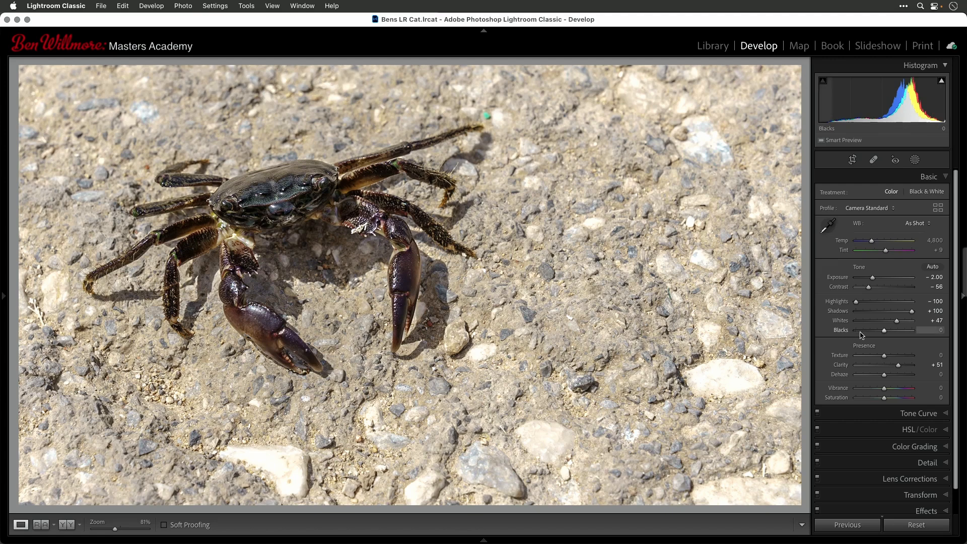
Set Dehaze to +13 and lower Blacks to -31 while checking the shadow clipping preview.
{"action": "left_click_drag", "start_coordinate": [882, 332], "coordinate": [883, 334]}
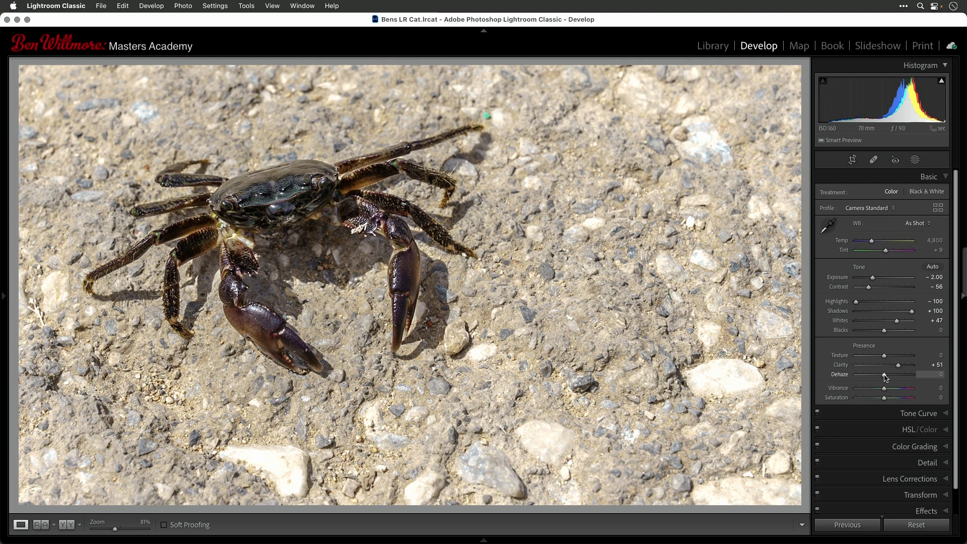
{"action": "left_click_drag", "start_coordinate": [885, 376], "coordinate": [888, 376]}
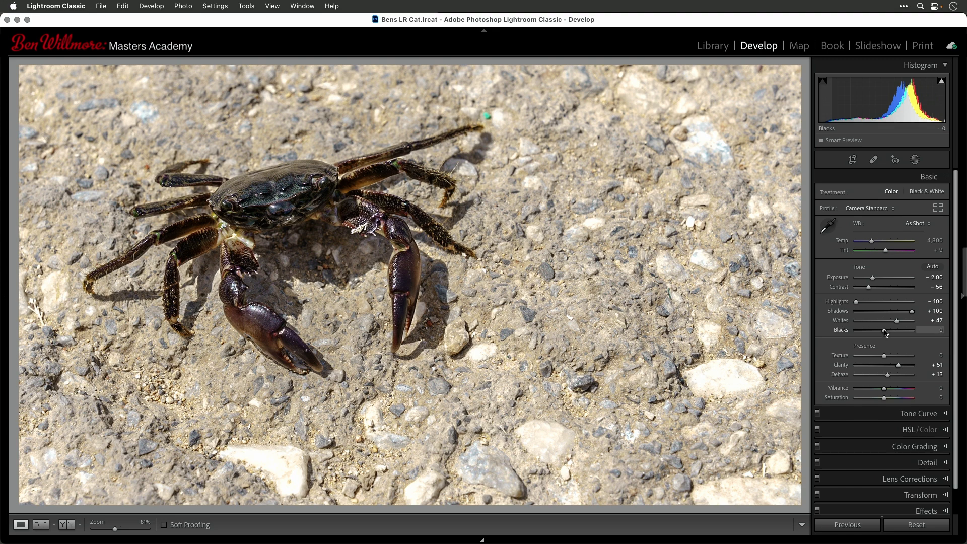
{"action": "key", "text": "alt"}
{"action": "left_click_drag", "start_coordinate": [884, 331], "coordinate": [882, 331]}
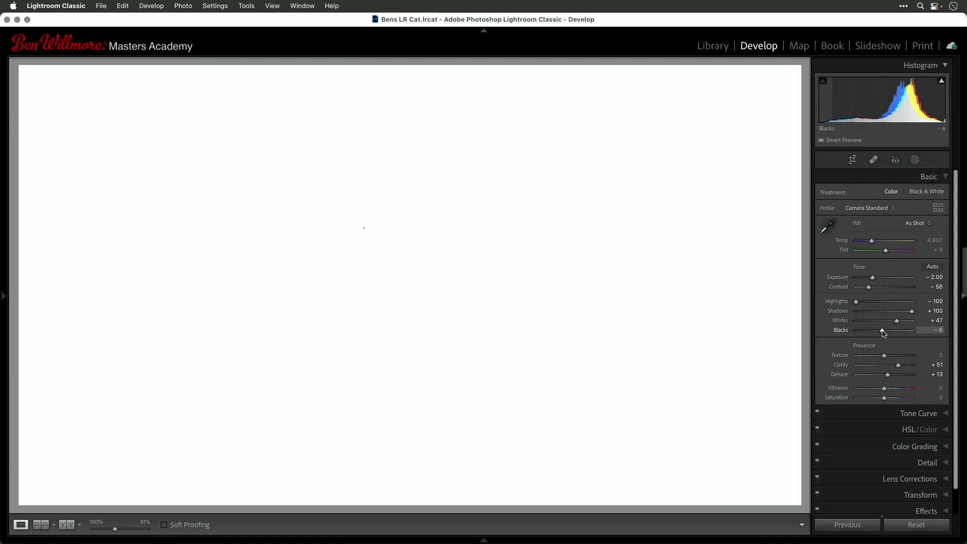
{"action": "left_click_drag", "start_coordinate": [883, 332], "coordinate": [878, 333]}
{"action": "left_click_drag", "start_coordinate": [878, 332], "coordinate": [875, 333]}
{"action": "left_click_drag", "start_coordinate": [875, 331], "coordinate": [875, 332]}
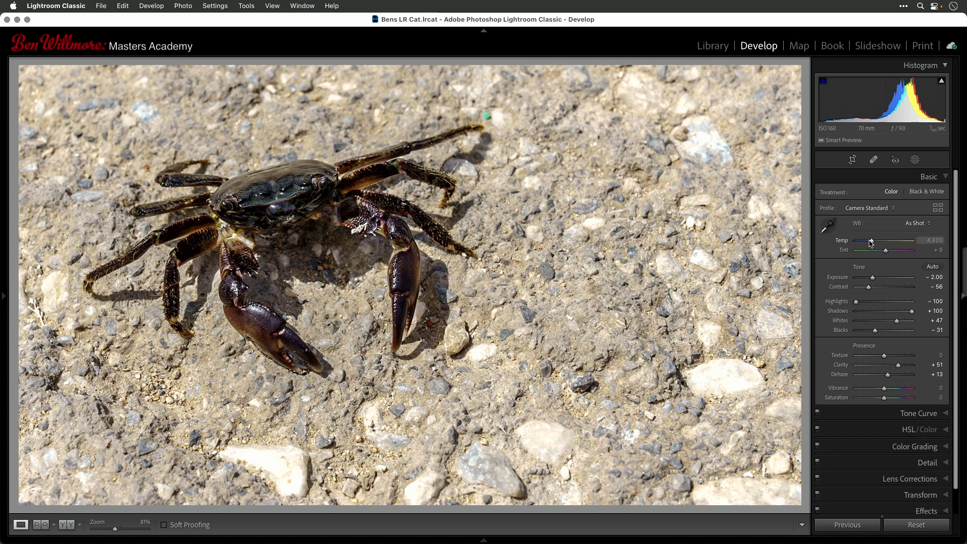
Warm the white balance to a temperature of 4,902 and set Vibrance to +25.
{"action": "mouse_move", "coordinate": [870, 242]}
{"action": "left_mouse_down"}
{"action": "mouse_move", "coordinate": [855, 240]}
{"action": "mouse_move", "coordinate": [908, 243]}
{"action": "mouse_move", "coordinate": [864, 240]}
{"action": "mouse_move", "coordinate": [898, 241]}
{"action": "mouse_move", "coordinate": [873, 242]}
{"action": "left_mouse_up"}
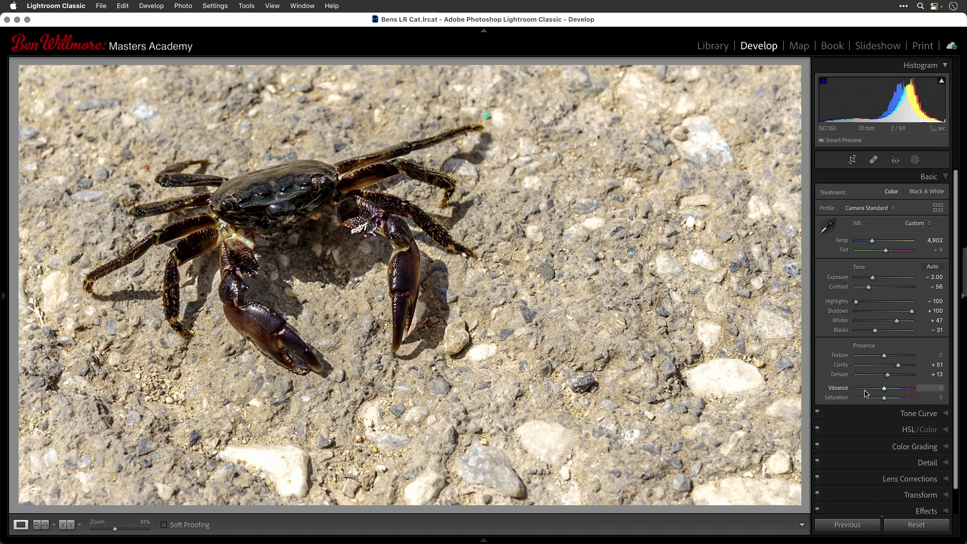
{"action": "left_click_drag", "start_coordinate": [884, 392], "coordinate": [890, 390]}
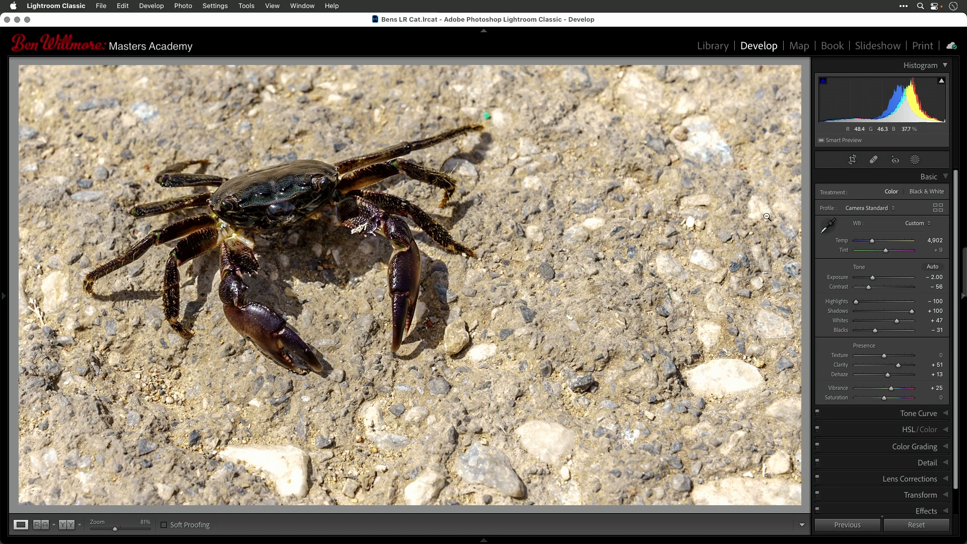
Reset the 16 x 9 crop to view the full photo, and undo the reset.
{"action": "left_click", "coordinate": [852, 160]}
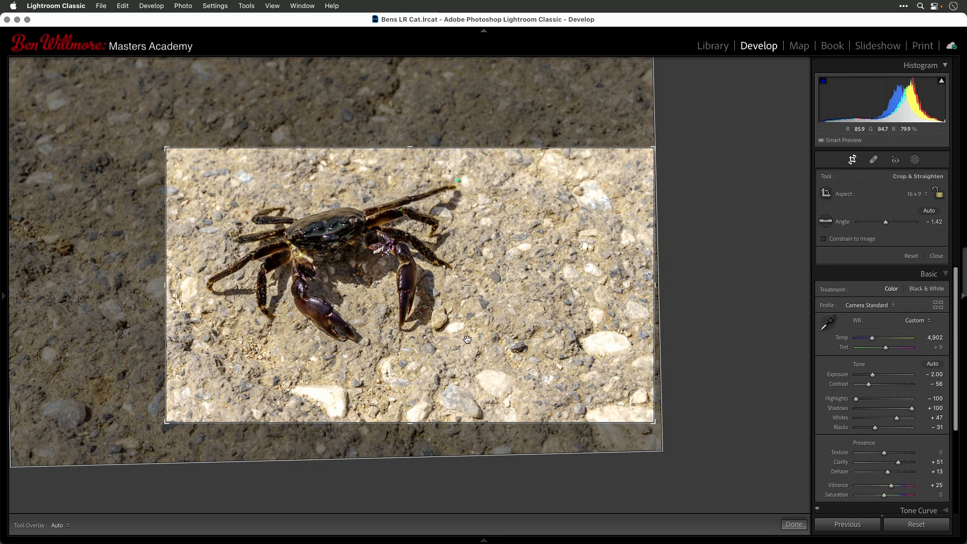
{"action": "left_click", "coordinate": [911, 256]}
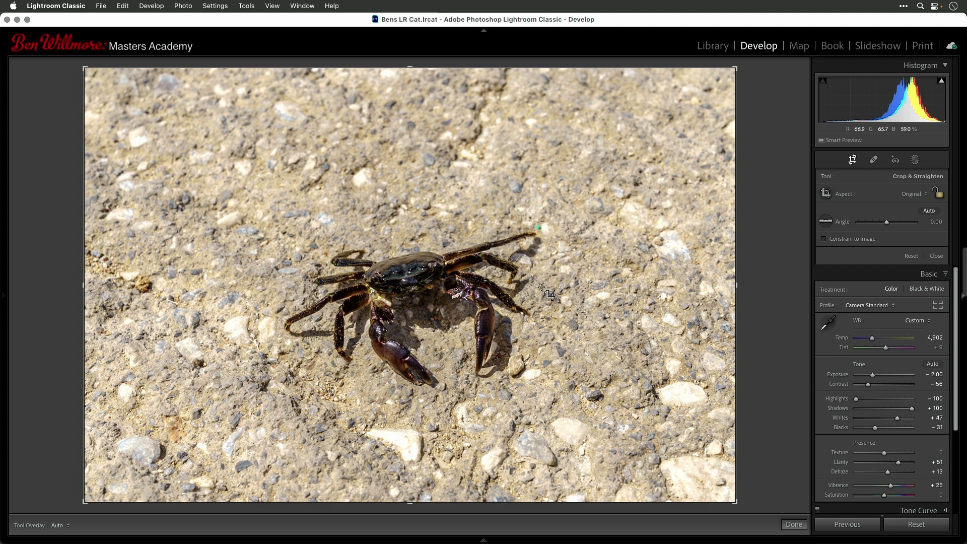
{"action": "key", "text": "super+z"}
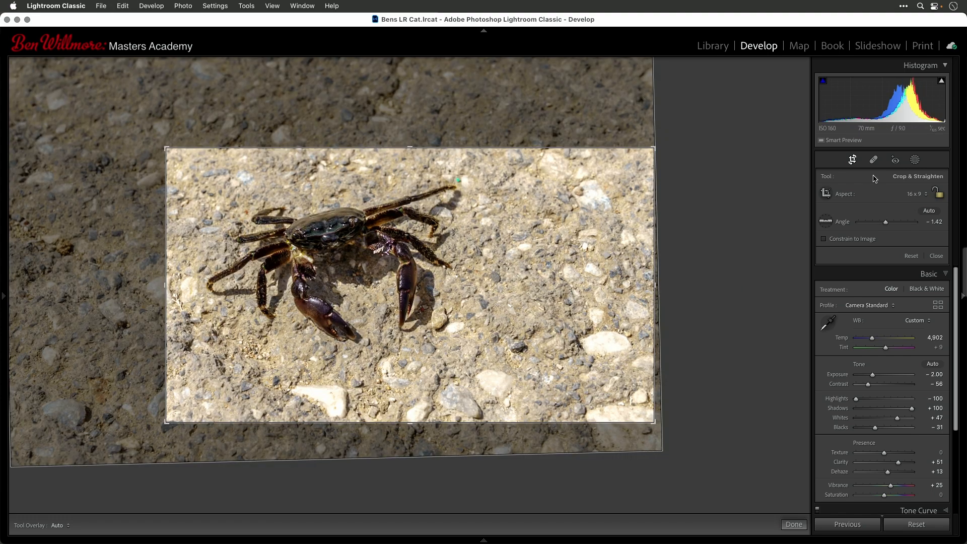
{"action": "left_click", "coordinate": [852, 160]}
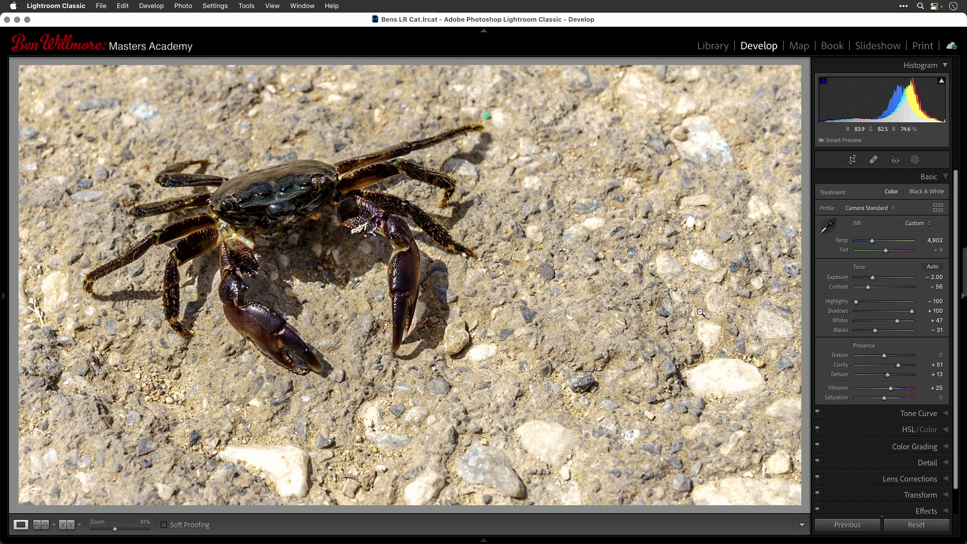
Set the post-crop vignette's style to Color Priority, Amount to -1 and Feather to 100.
{"action": "scroll", "coordinate": [946, 453], "scroll_direction": "down", "scroll_amount": 2}
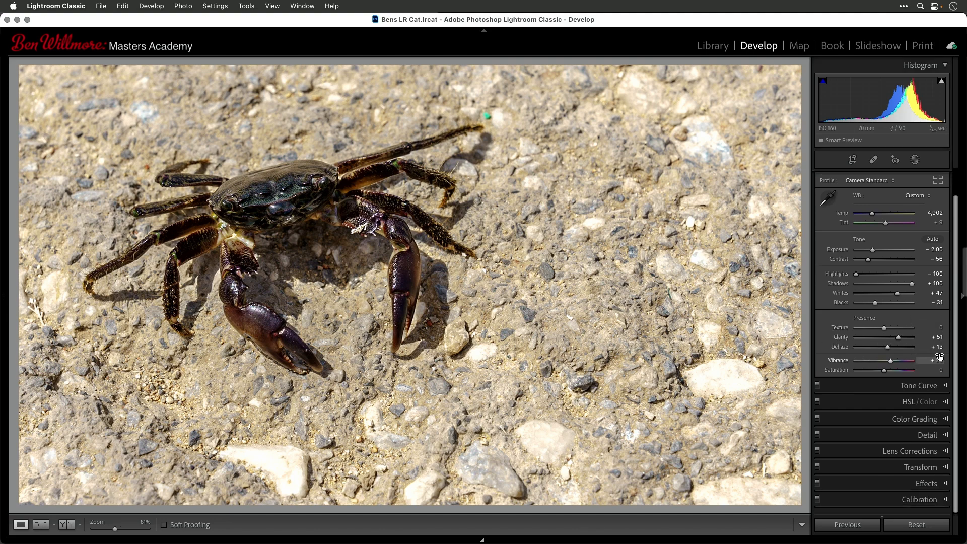
{"action": "left_click", "coordinate": [945, 486]}
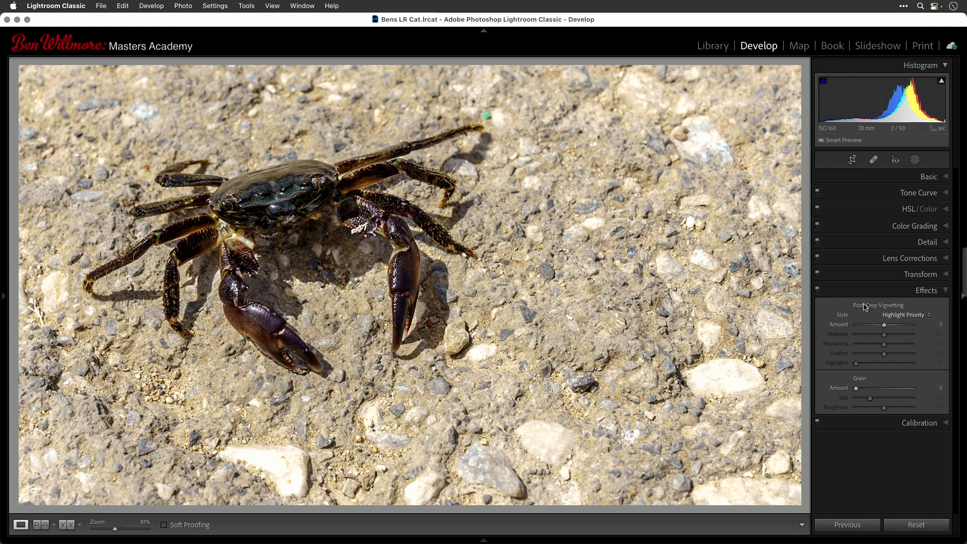
{"action": "left_click", "coordinate": [902, 315]}
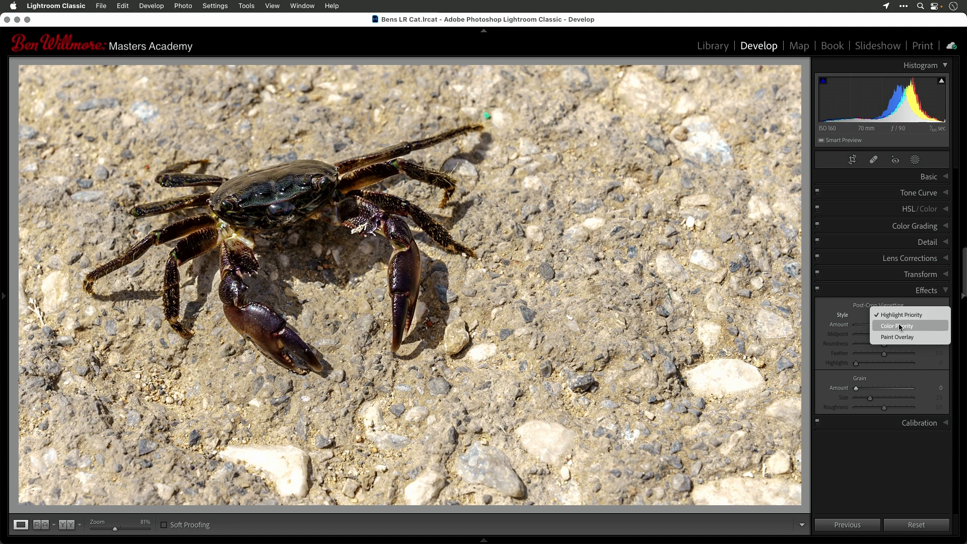
{"action": "left_click", "coordinate": [900, 326]}
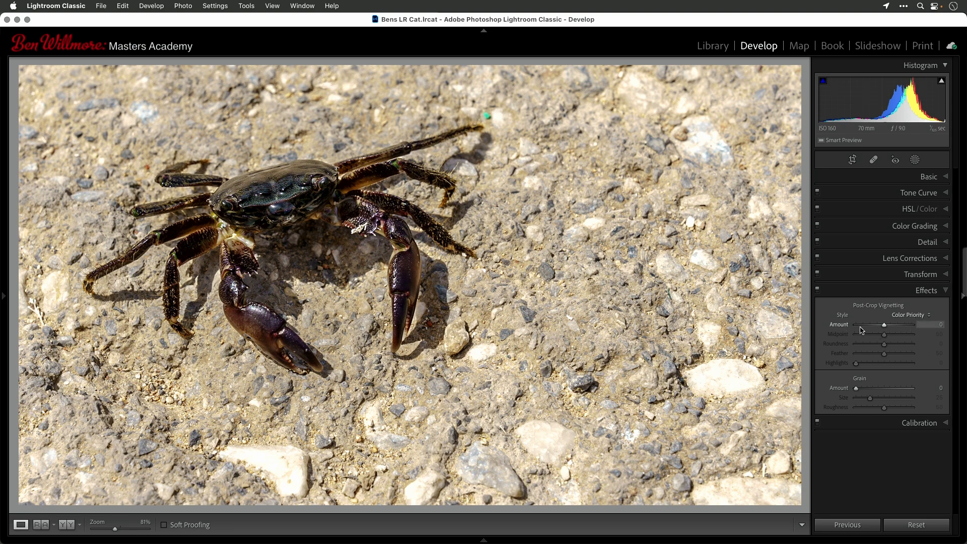
{"action": "left_click_drag", "start_coordinate": [884, 327], "coordinate": [884, 328]}
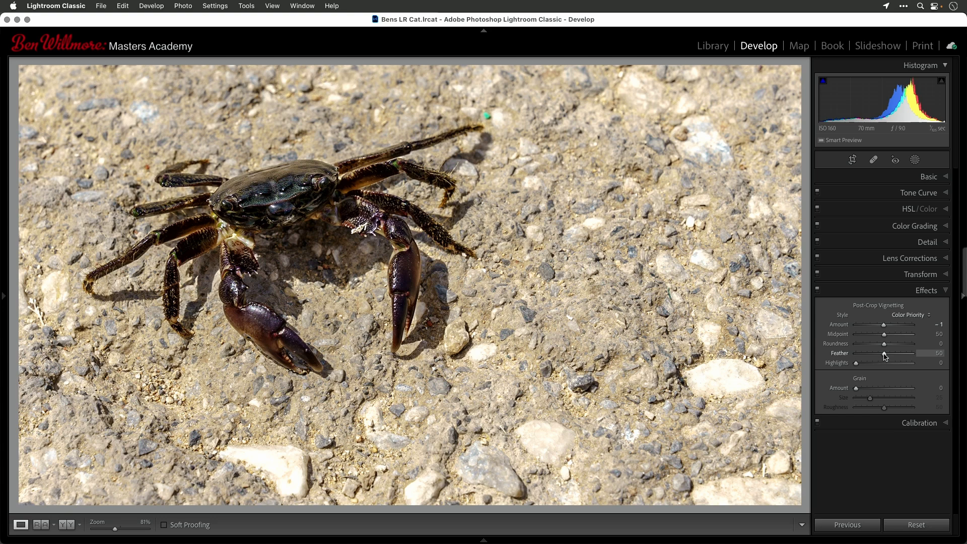
{"action": "left_click_drag", "start_coordinate": [885, 353], "coordinate": [938, 359]}
Set the vignette's Roundness to -15 and Midpoint to 34, using the exaggerated preview.
{"action": "key", "text": "alt"}
{"action": "key", "text": "alt"}
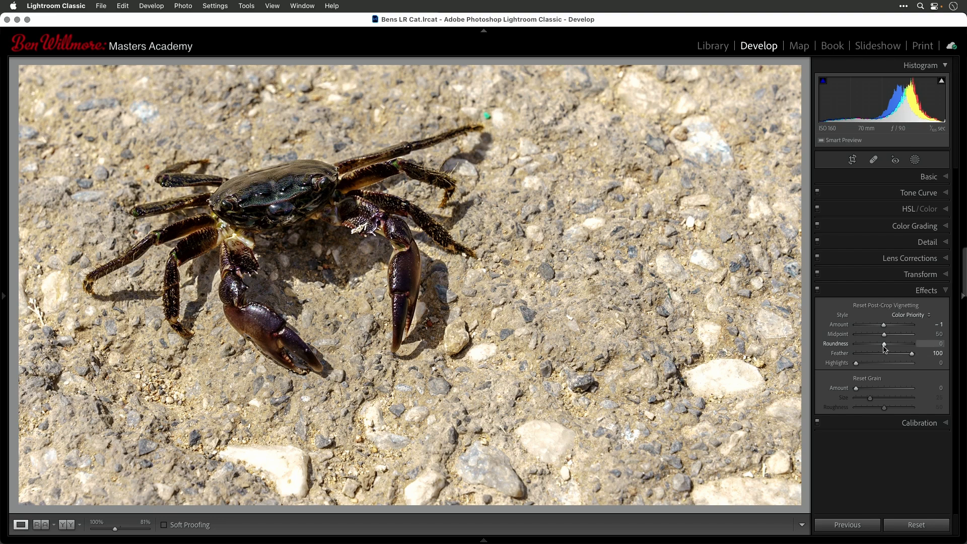
{"action": "left_click_drag", "start_coordinate": [884, 334], "coordinate": [865, 337]}
{"action": "mouse_move", "coordinate": [879, 337]}
{"action": "left_mouse_down"}
{"action": "mouse_move", "coordinate": [852, 344]}
{"action": "mouse_move", "coordinate": [936, 343]}
{"action": "mouse_move", "coordinate": [875, 336]}
{"action": "left_mouse_up"}
{"action": "key", "text": "alt"}
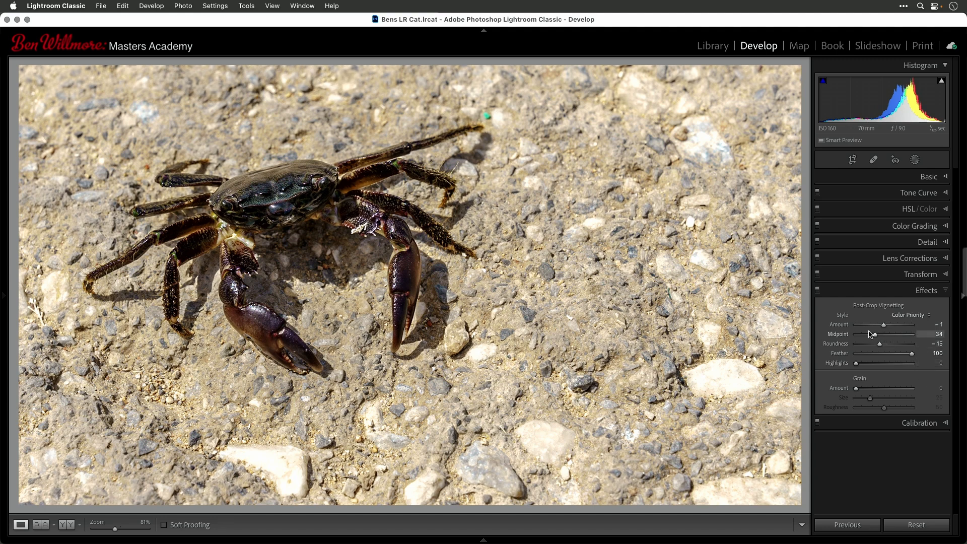
Darken the vignette by testing the Amount at -44 and setting it to -100.
{"action": "left_click_drag", "start_coordinate": [884, 327], "coordinate": [850, 328]}
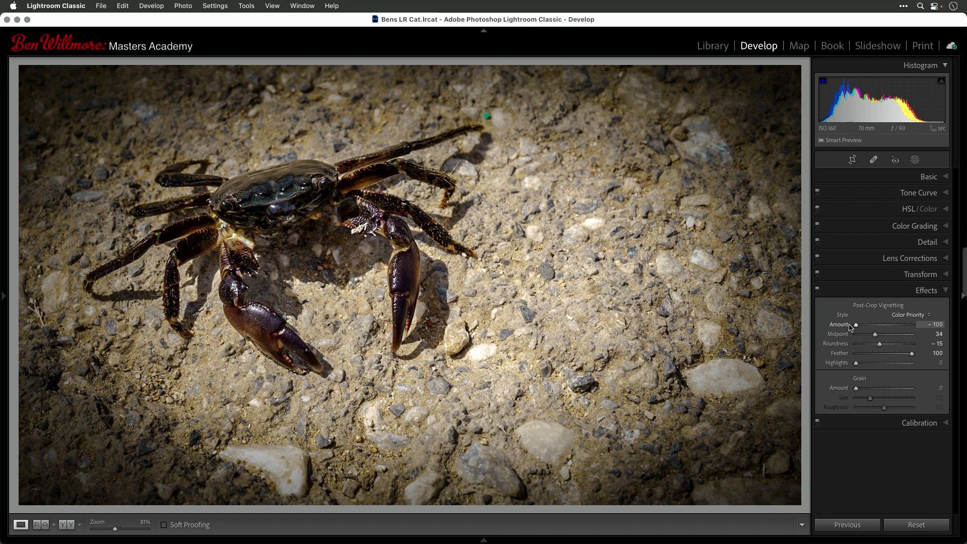
{"action": "left_click_drag", "start_coordinate": [850, 327], "coordinate": [872, 328]}
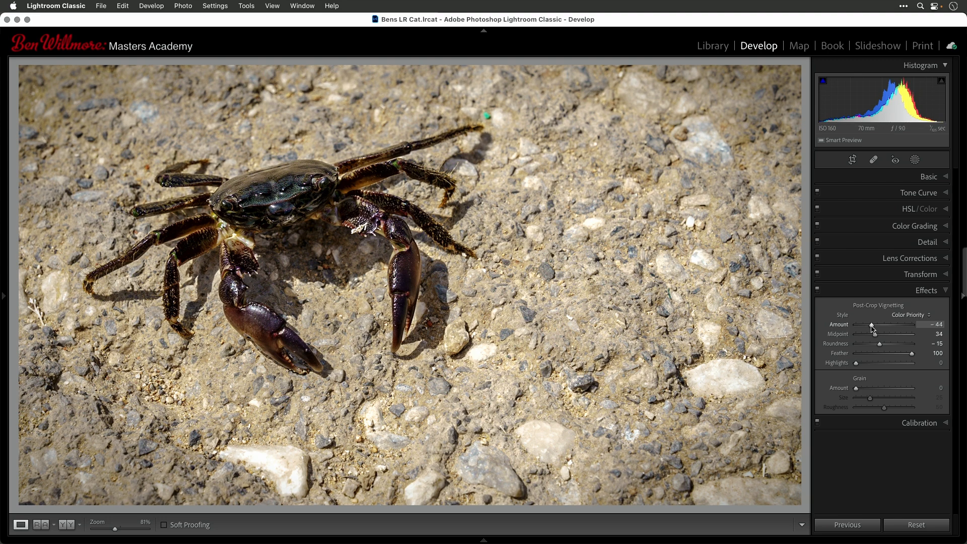
{"action": "left_click_drag", "start_coordinate": [872, 328], "coordinate": [784, 325]}
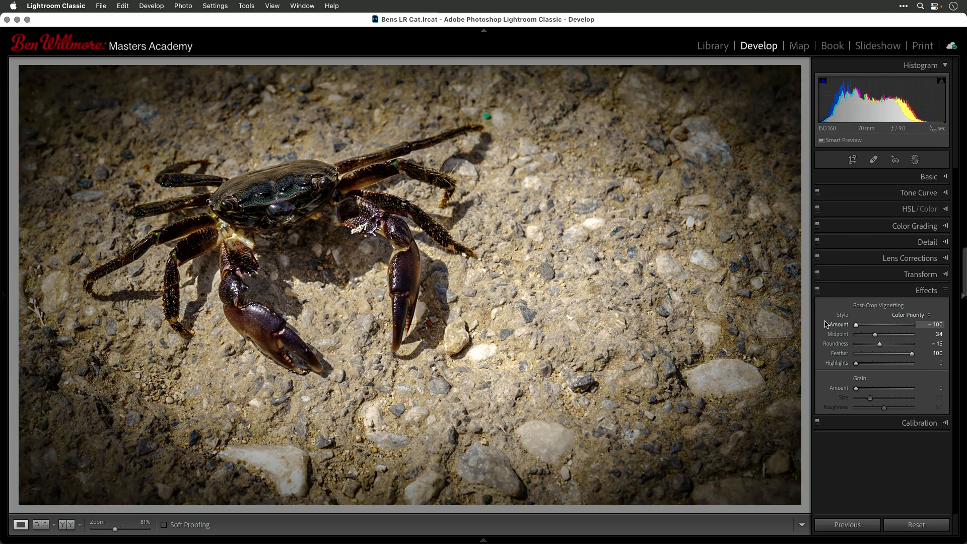
Set the post-crop vignette's Amount to -47.
{"action": "left_click_drag", "start_coordinate": [854, 324], "coordinate": [872, 326]}
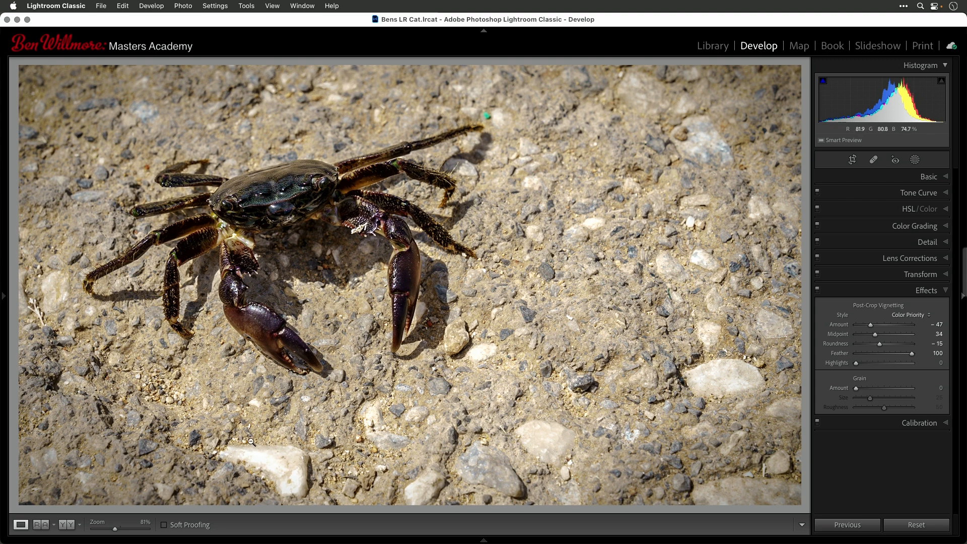
Create a Select Subject mask of the crab and start subtracting from it with a brush.
{"action": "left_click", "coordinate": [914, 160]}
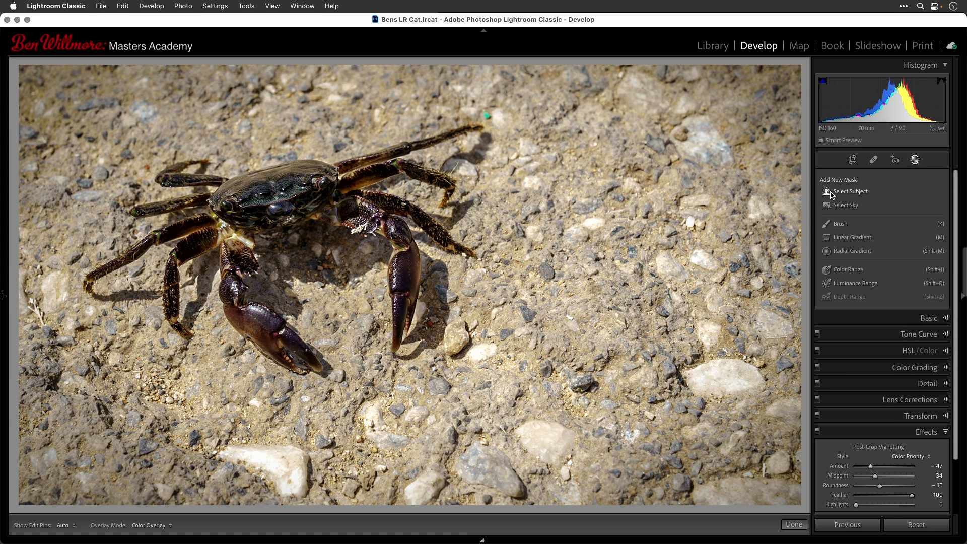
{"action": "left_click", "coordinate": [849, 192]}
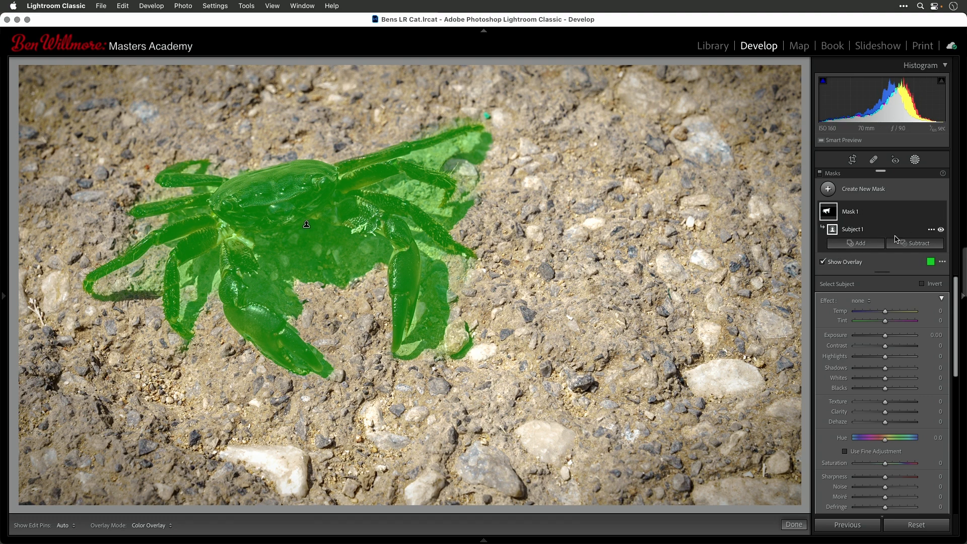
{"action": "left_click", "coordinate": [915, 244]}
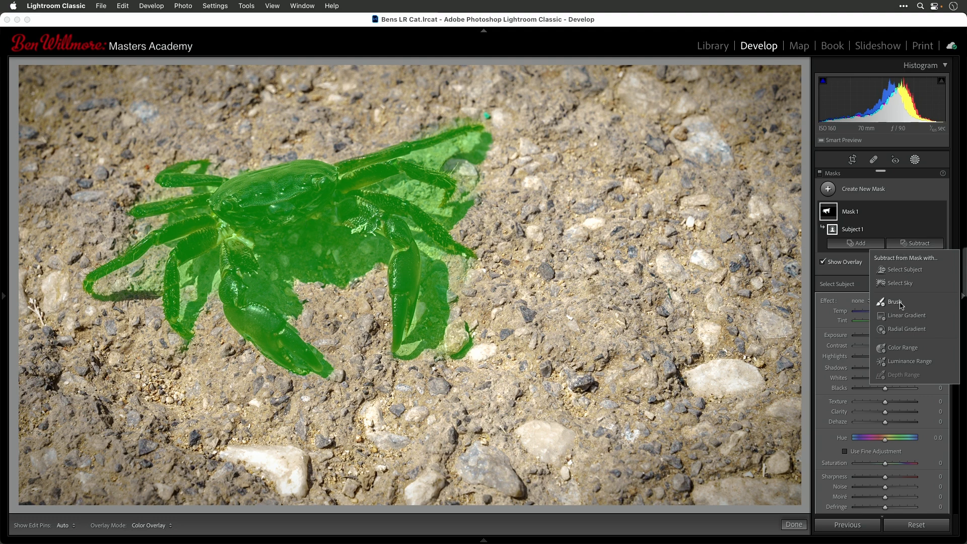
{"action": "left_click", "coordinate": [895, 302]}
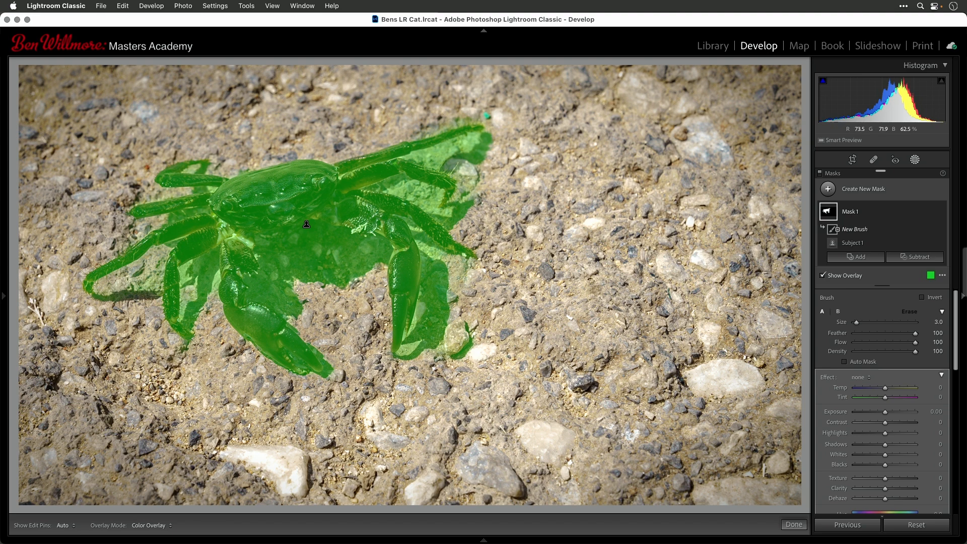
Subtract the shadows beneath the crab's right legs and beside its right claw, using a brush of size 5 and feather 60.
{"action": "scroll", "coordinate": [679, 262], "scroll_direction": "up", "scroll_amount": 5}
{"action": "scroll", "coordinate": [679, 262], "scroll_direction": "up", "scroll_amount": 4}
{"action": "scroll", "coordinate": [678, 262], "scroll_direction": "up", "scroll_amount": 1}
{"action": "scroll", "coordinate": [679, 262], "scroll_direction": "down", "scroll_amount": 5}
{"action": "scroll", "coordinate": [679, 262], "scroll_direction": "up", "scroll_amount": 5}
{"action": "key", "text": "bracketleft"}
{"action": "key", "text": "bracketleft"}
{"action": "key", "text": "bracketleft"}
{"action": "key", "text": "bracketleft"}
{"action": "key", "text": "bracketleft"}
{"action": "key", "text": "bracketleft"}
{"action": "key", "text": "bracketleft"}
{"action": "key", "text": "bracketleft"}
{"action": "key", "text": "bracketleft"}
{"action": "key", "text": "bracketleft"}
{"action": "mouse_move", "coordinate": [499, 140]}
{"action": "left_mouse_down"}
{"action": "mouse_move", "coordinate": [425, 158]}
{"action": "mouse_move", "coordinate": [501, 175]}
{"action": "mouse_move", "coordinate": [493, 164]}
{"action": "mouse_move", "coordinate": [474, 188]}
{"action": "mouse_move", "coordinate": [460, 185]}
{"action": "mouse_move", "coordinate": [459, 221]}
{"action": "mouse_move", "coordinate": [467, 206]}
{"action": "mouse_move", "coordinate": [470, 215]}
{"action": "mouse_move", "coordinate": [444, 218]}
{"action": "mouse_move", "coordinate": [428, 192]}
{"action": "mouse_move", "coordinate": [437, 195]}
{"action": "mouse_move", "coordinate": [404, 180]}
{"action": "mouse_move", "coordinate": [385, 186]}
{"action": "mouse_move", "coordinate": [480, 233]}
{"action": "left_mouse_up"}
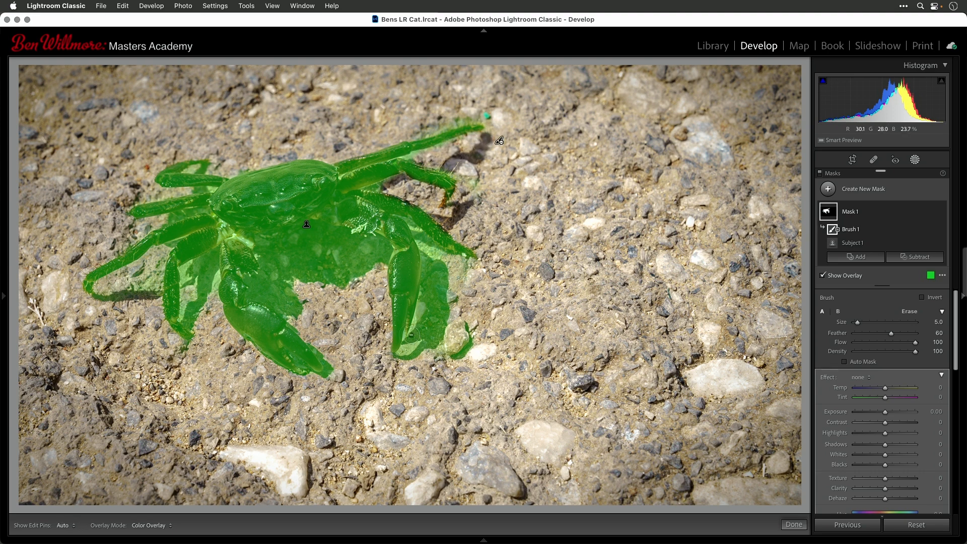
{"action": "mouse_move", "coordinate": [406, 357]}
{"action": "left_mouse_down"}
{"action": "mouse_move", "coordinate": [429, 285]}
{"action": "mouse_move", "coordinate": [428, 324]}
{"action": "mouse_move", "coordinate": [433, 245]}
{"action": "mouse_move", "coordinate": [443, 313]}
{"action": "mouse_move", "coordinate": [465, 364]}
{"action": "mouse_move", "coordinate": [437, 361]}
{"action": "mouse_move", "coordinate": [467, 312]}
{"action": "left_mouse_up"}
{"action": "key", "text": "h"}
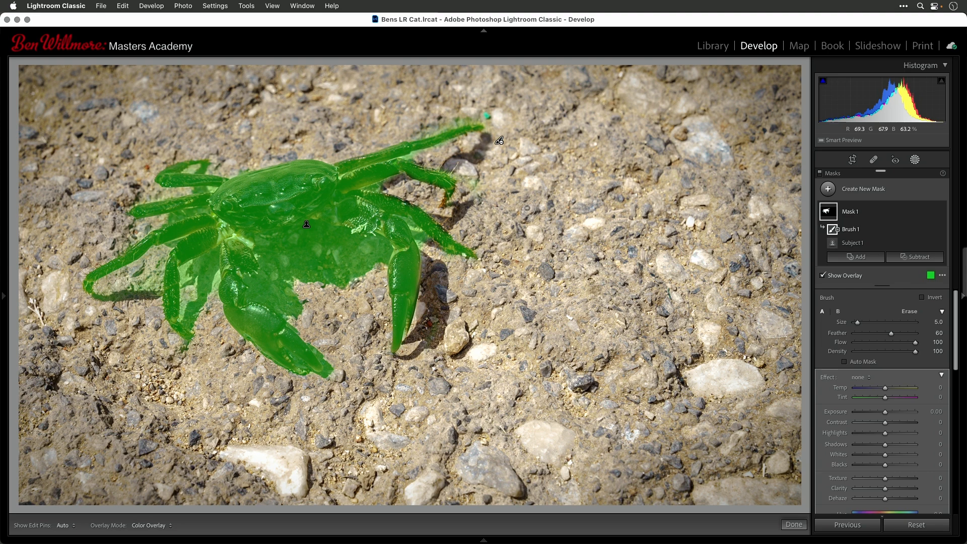
Subtract the mask spill between the crab's upper left legs with a brush of size 4.
{"action": "key", "text": "a"}
{"action": "key", "text": "]"}
{"action": "key", "text": "]"}
{"action": "key", "text": "h"}
{"action": "key", "text": "h"}
{"action": "key", "text": "h"}
{"action": "key", "text": "h"}
{"action": "key", "text": "h"}
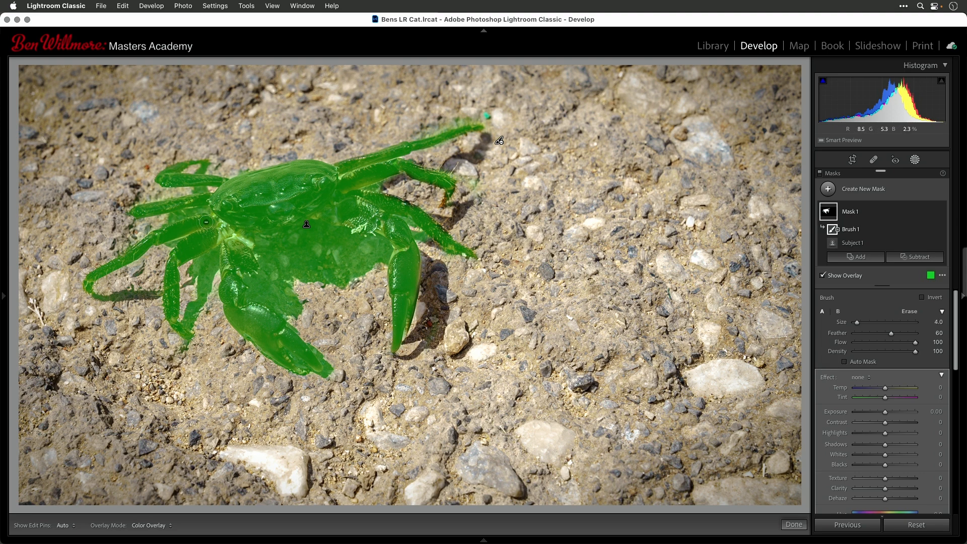
Set the brush to size 2 and feather 92, undoing the painted strokes and restoring them.
{"action": "scroll", "coordinate": [208, 225], "scroll_direction": "up", "scroll_amount": 10}
{"action": "scroll", "coordinate": [206, 222], "scroll_direction": "up", "scroll_amount": 1}
{"action": "scroll", "coordinate": [382, 244], "scroll_direction": "down", "scroll_amount": 3}
{"action": "key", "text": "super+z"}
{"action": "scroll", "coordinate": [209, 213], "scroll_direction": "down", "scroll_amount": 6}
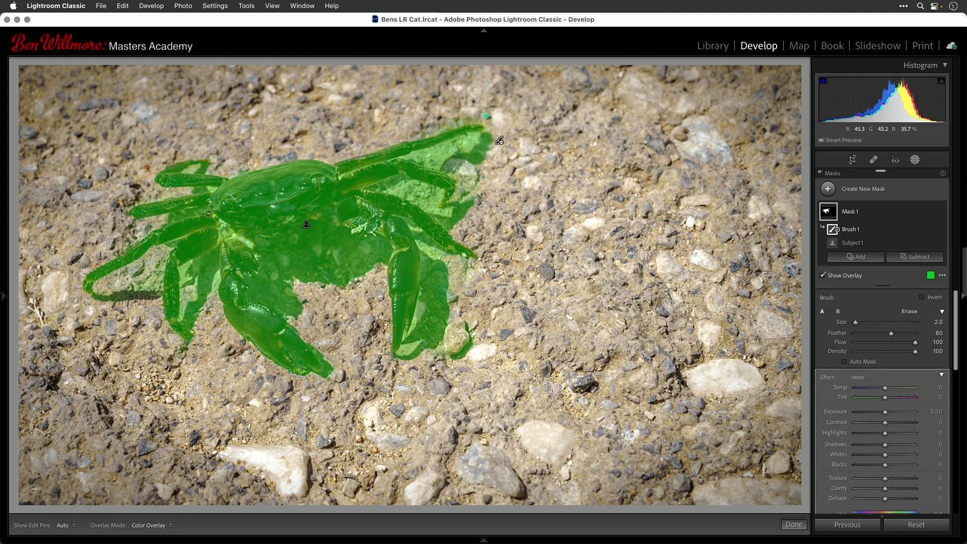
{"action": "left_click_drag", "start_coordinate": [890, 333], "coordinate": [906, 334]}
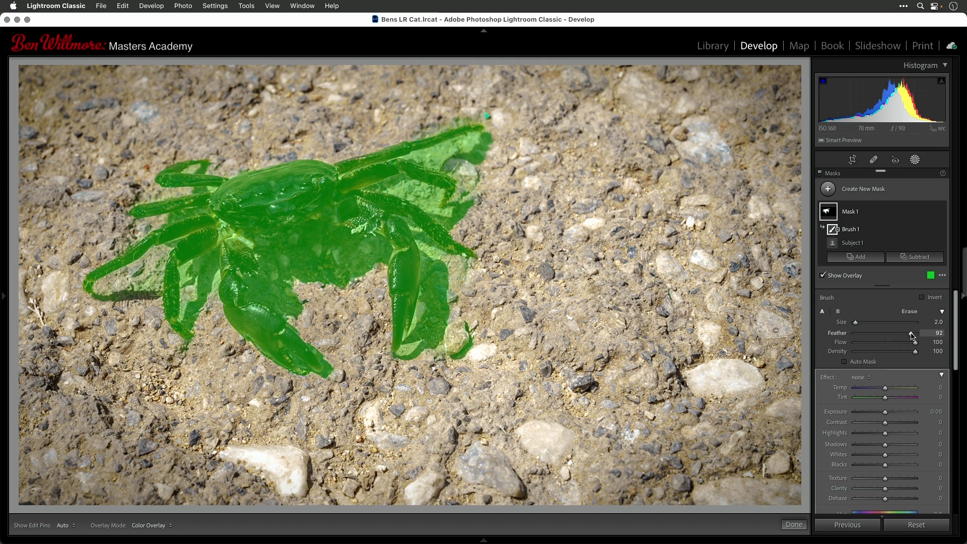
{"action": "key", "text": "super+shift+z"}
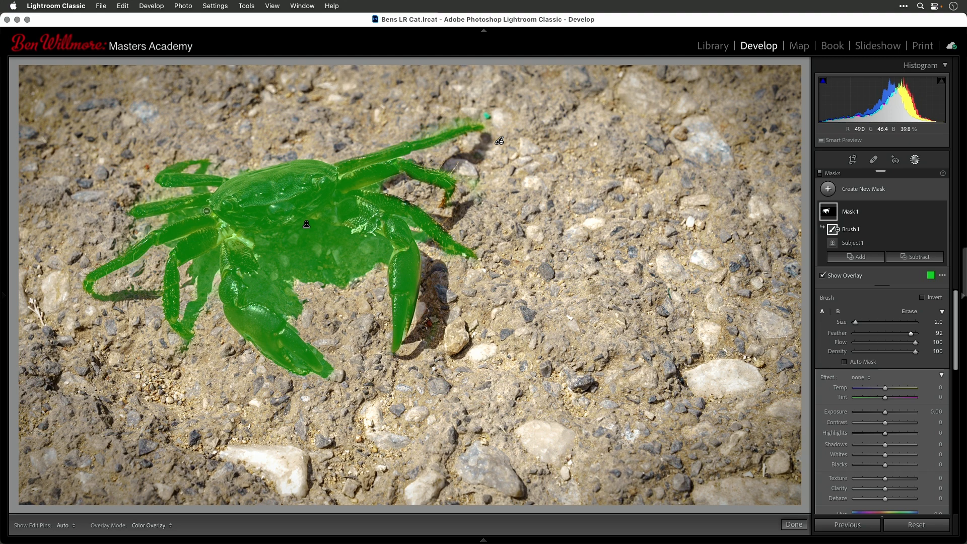
Subtract the shadows around the crab's left legs from the mask, enlarging the brush gradually to size 4.
{"action": "mouse_move", "coordinate": [207, 211]}
{"action": "left_mouse_down"}
{"action": "mouse_move", "coordinate": [166, 222]}
{"action": "mouse_move", "coordinate": [190, 213]}
{"action": "left_mouse_up"}
{"action": "key", "text": "bracketright"}
{"action": "mouse_move", "coordinate": [175, 245]}
{"action": "left_mouse_down"}
{"action": "mouse_move", "coordinate": [93, 302]}
{"action": "mouse_move", "coordinate": [155, 297]}
{"action": "left_mouse_up"}
{"action": "key", "text": "bracketright"}
{"action": "mouse_move", "coordinate": [196, 326]}
{"action": "left_mouse_down"}
{"action": "mouse_move", "coordinate": [192, 307]}
{"action": "mouse_move", "coordinate": [206, 281]}
{"action": "mouse_move", "coordinate": [195, 280]}
{"action": "mouse_move", "coordinate": [212, 257]}
{"action": "mouse_move", "coordinate": [208, 277]}
{"action": "left_mouse_up"}
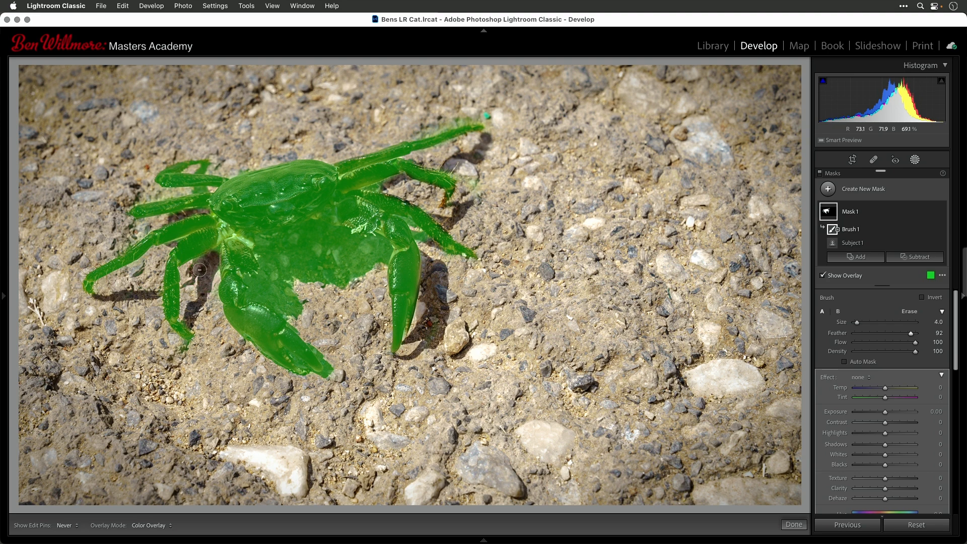
Subtract the shadow under the crab's body between its claws, resizing the brush and ending at size 2.
{"action": "mouse_move", "coordinate": [297, 314]}
{"action": "left_mouse_down"}
{"action": "mouse_move", "coordinate": [250, 281]}
{"action": "mouse_move", "coordinate": [269, 283]}
{"action": "mouse_move", "coordinate": [259, 242]}
{"action": "mouse_move", "coordinate": [275, 250]}
{"action": "mouse_move", "coordinate": [315, 228]}
{"action": "mouse_move", "coordinate": [306, 231]}
{"action": "mouse_move", "coordinate": [347, 238]}
{"action": "mouse_move", "coordinate": [324, 234]}
{"action": "mouse_move", "coordinate": [342, 236]}
{"action": "mouse_move", "coordinate": [287, 249]}
{"action": "mouse_move", "coordinate": [314, 253]}
{"action": "mouse_move", "coordinate": [278, 267]}
{"action": "mouse_move", "coordinate": [304, 313]}
{"action": "mouse_move", "coordinate": [287, 271]}
{"action": "mouse_move", "coordinate": [302, 272]}
{"action": "mouse_move", "coordinate": [300, 264]}
{"action": "mouse_move", "coordinate": [338, 272]}
{"action": "mouse_move", "coordinate": [336, 282]}
{"action": "mouse_move", "coordinate": [330, 260]}
{"action": "mouse_move", "coordinate": [376, 249]}
{"action": "mouse_move", "coordinate": [349, 243]}
{"action": "mouse_move", "coordinate": [373, 261]}
{"action": "left_mouse_up"}
{"action": "key", "text": "bracketright"}
{"action": "key", "text": "bracketright"}
{"action": "key", "text": "bracketright"}
{"action": "key", "text": "bracketright"}
{"action": "key", "text": "bracketright"}
{"action": "key", "text": "bracketright"}
{"action": "key", "text": "bracketright"}
{"action": "key", "text": "bracketleft"}
{"action": "key", "text": "bracketleft"}
{"action": "key", "text": "bracketleft"}
{"action": "key", "text": "bracketleft"}
{"action": "key", "text": "bracketleft"}
{"action": "key", "text": "bracketleft"}
{"action": "key", "text": "bracketleft"}
{"action": "key", "text": "bracketleft"}
{"action": "key", "text": "bracketleft"}
{"action": "key", "text": "h"}
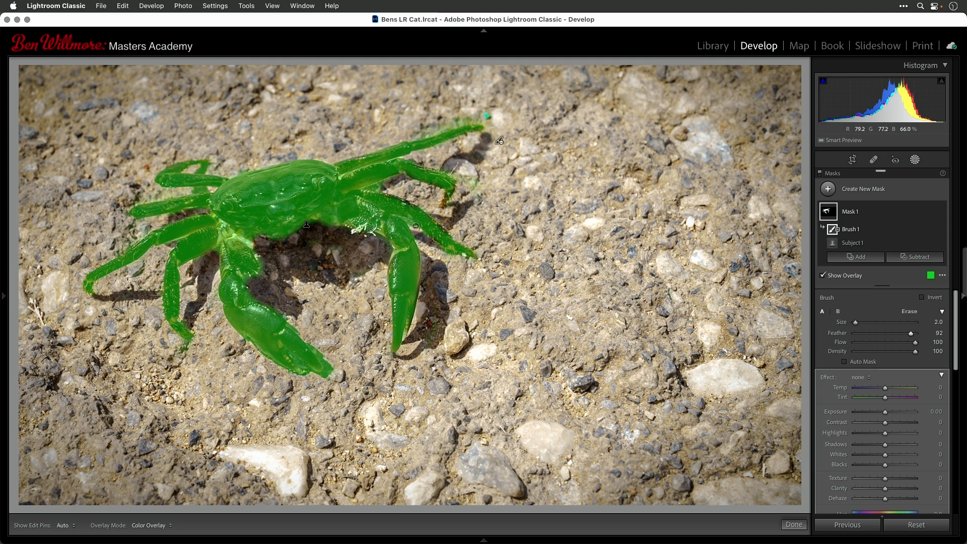
Clean up the mask spill at the crab's upper left leg and left claw tip, using brush sizes 1 and 3.
{"action": "key", "text": "h"}
{"action": "key", "text": "h"}
{"action": "key", "text": "h"}
{"action": "key", "text": "h"}
{"action": "key", "text": "h"}
{"action": "key", "text": "h"}
{"action": "key", "text": "["}
{"action": "key", "text": "h"}
{"action": "key", "text": "h"}
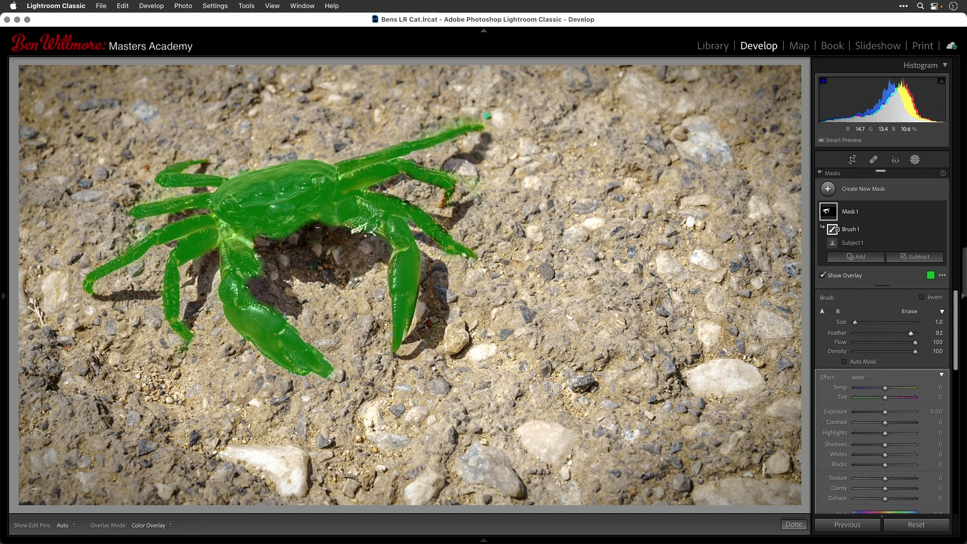
{"action": "key", "text": "h"}
{"action": "key", "text": "h"}
{"action": "key", "text": "h"}
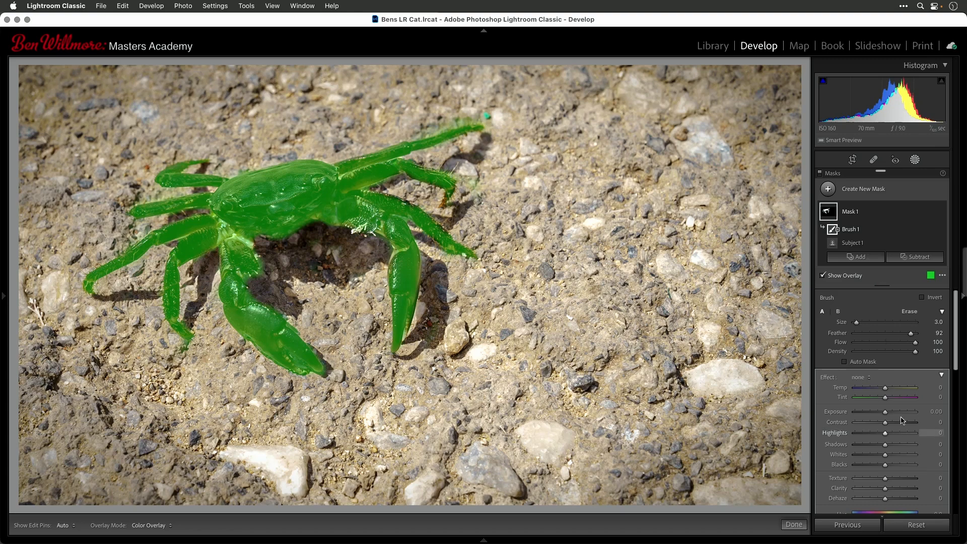
Hide the mask overlay and set the crab mask's Contrast to -44 and Shadows to 25.
{"action": "scroll", "coordinate": [876, 395], "scroll_direction": "down", "scroll_amount": 3}
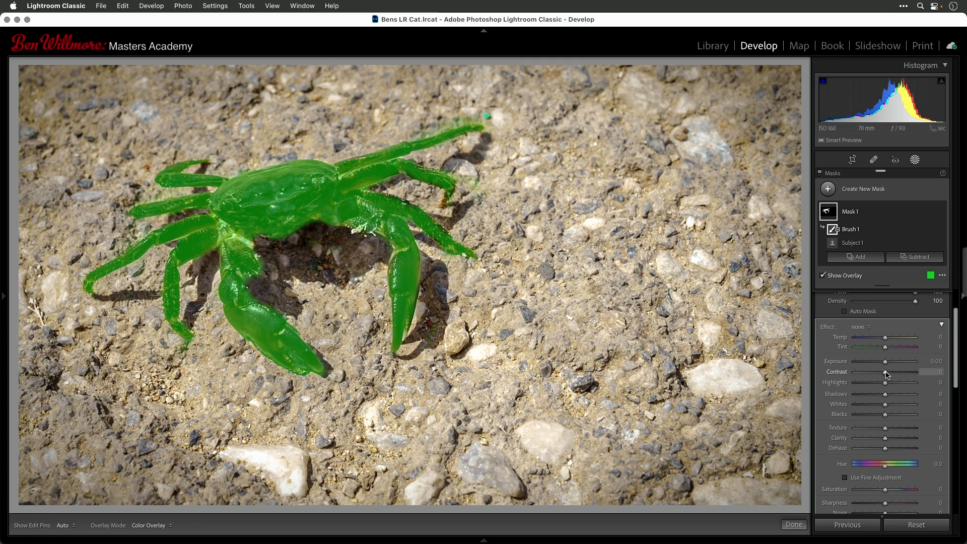
{"action": "key", "text": "o"}
{"action": "left_click_drag", "start_coordinate": [886, 375], "coordinate": [884, 375]}
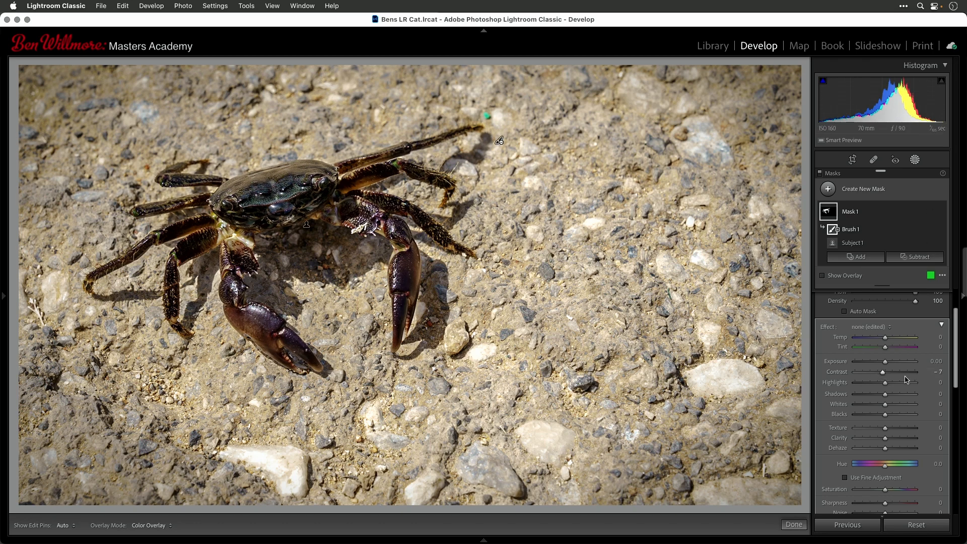
{"action": "left_click_drag", "start_coordinate": [883, 375], "coordinate": [879, 375]}
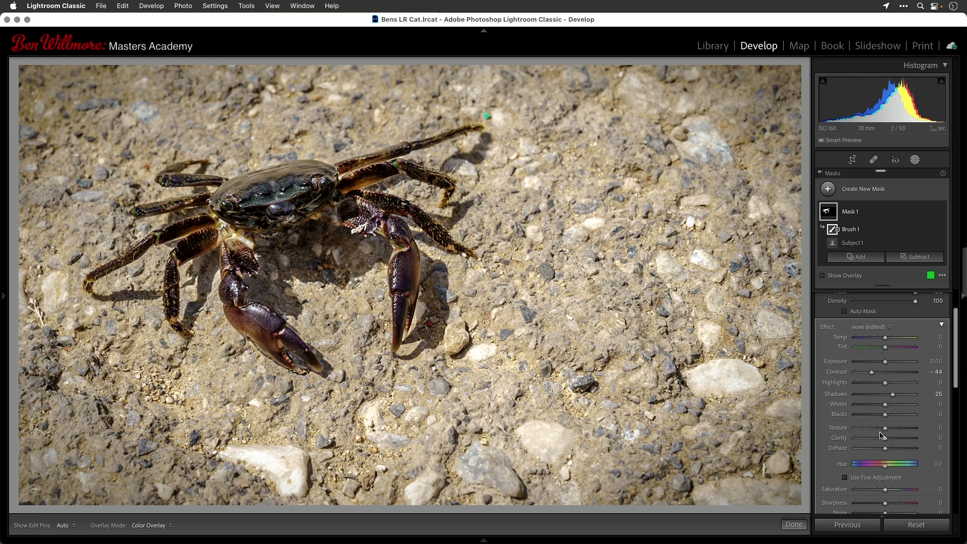
Set the crab mask's Texture to 13, Clarity to 25 and Temp to -8.
{"action": "left_click_drag", "start_coordinate": [885, 441], "coordinate": [894, 441]}
{"action": "left_click_drag", "start_coordinate": [925, 439], "coordinate": [892, 440]}
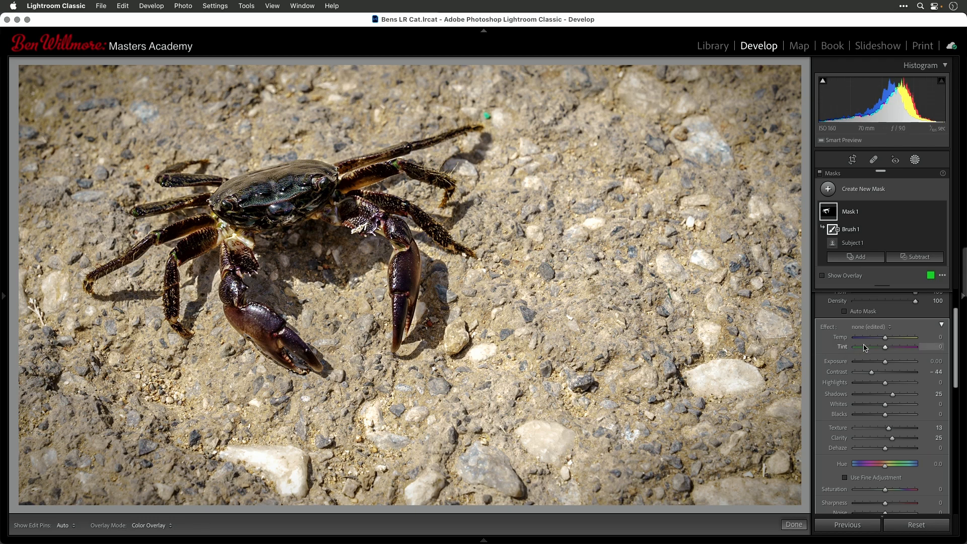
{"action": "mouse_move", "coordinate": [884, 340]}
{"action": "left_mouse_down"}
{"action": "mouse_move", "coordinate": [893, 340]}
{"action": "mouse_move", "coordinate": [871, 342]}
{"action": "mouse_move", "coordinate": [881, 341]}
{"action": "left_mouse_up"}
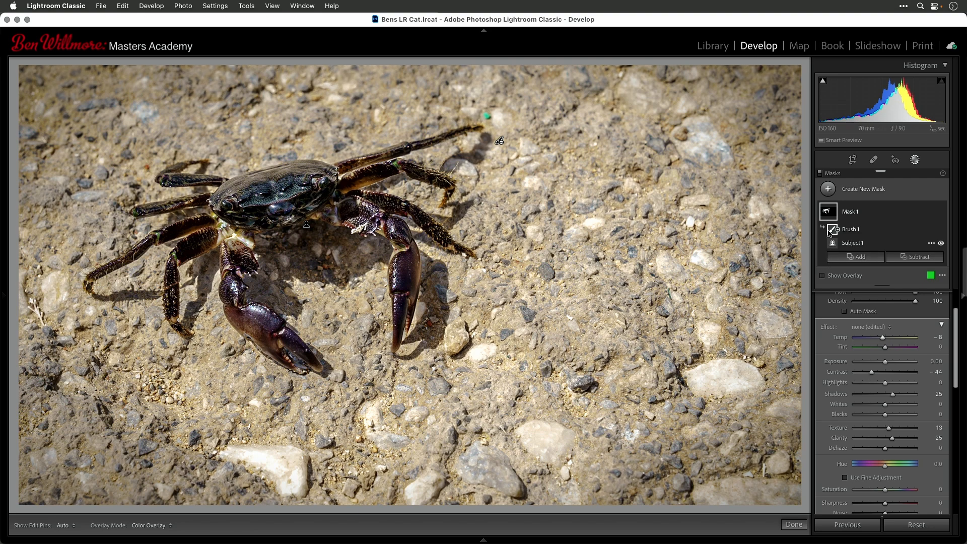
Duplicate the crab mask, reset all adjustments on the copy and show its overlay.
{"action": "mouse_move", "coordinate": [825, 211]}
{"action": "left_click", "coordinate": [930, 213]}
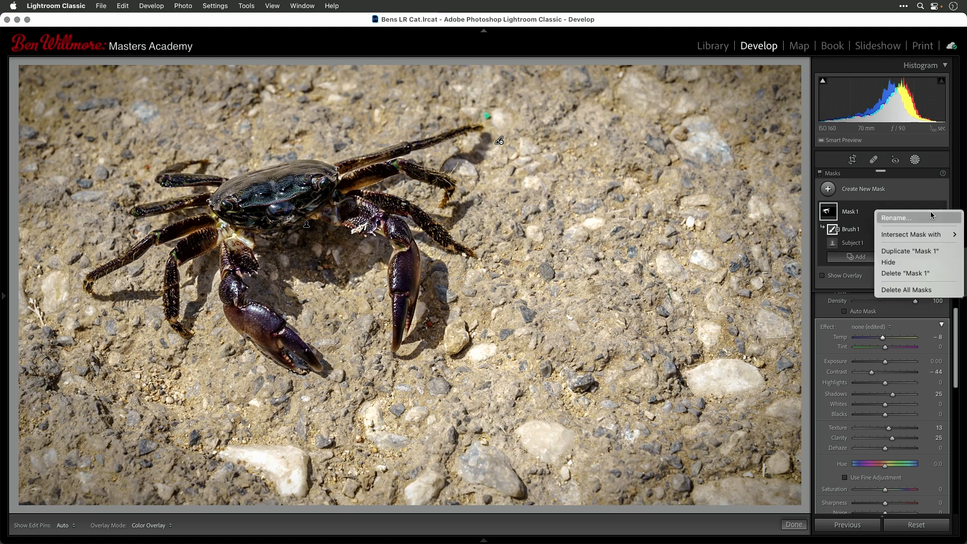
{"action": "left_click", "coordinate": [916, 254]}
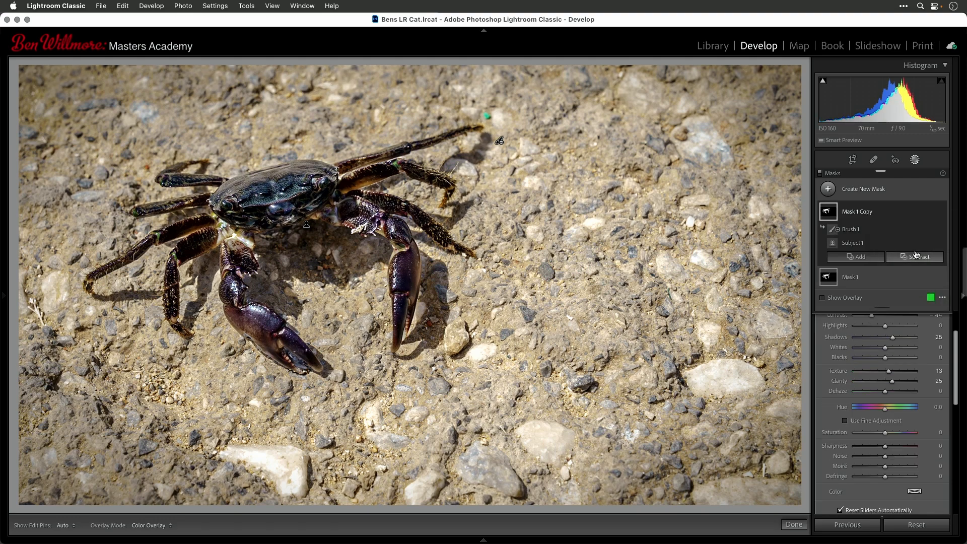
{"action": "mouse_move", "coordinate": [840, 281]}
{"action": "scroll", "coordinate": [887, 443], "scroll_direction": "up", "scroll_amount": 3}
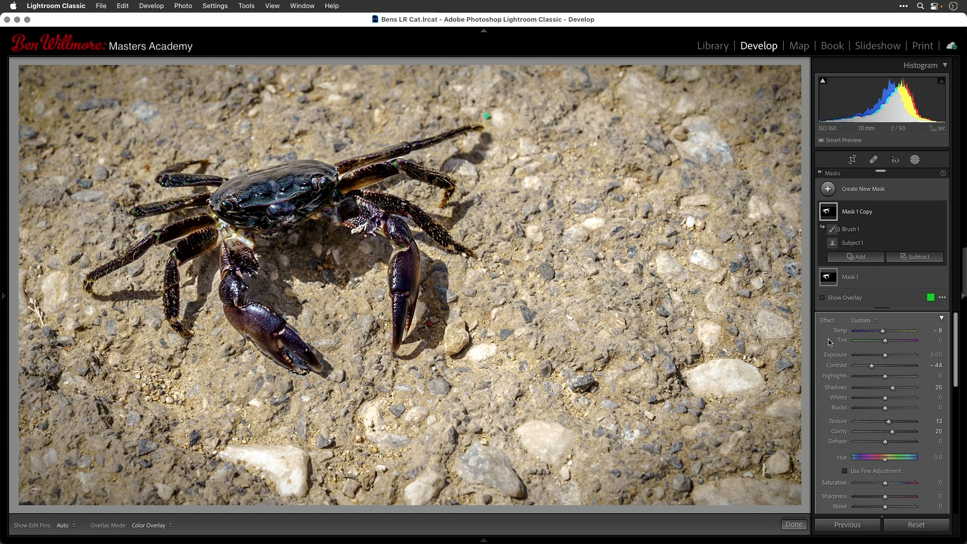
{"action": "double_click", "coordinate": [828, 321]}
{"action": "key", "text": "o"}
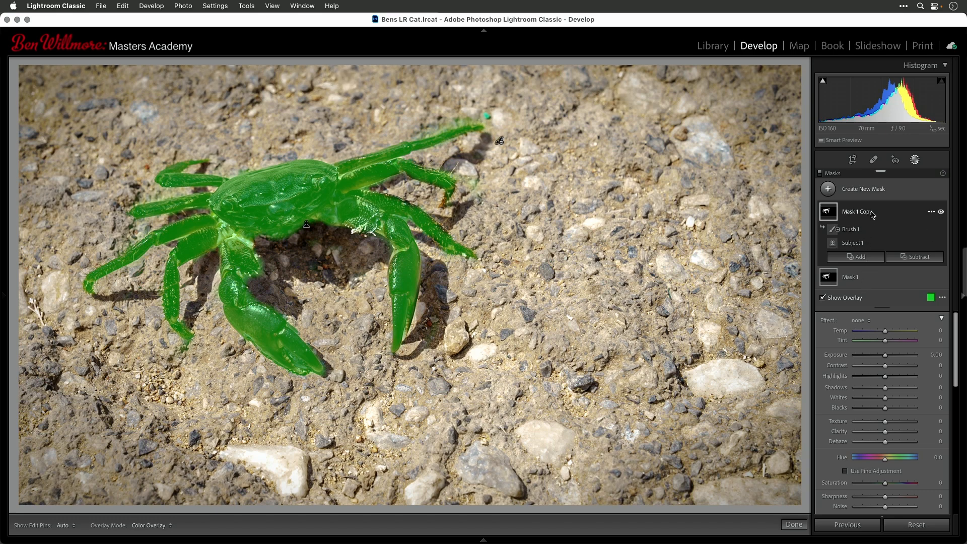
Invert the Subject 1 component of the duplicated mask.
{"action": "left_click", "coordinate": [931, 212]}
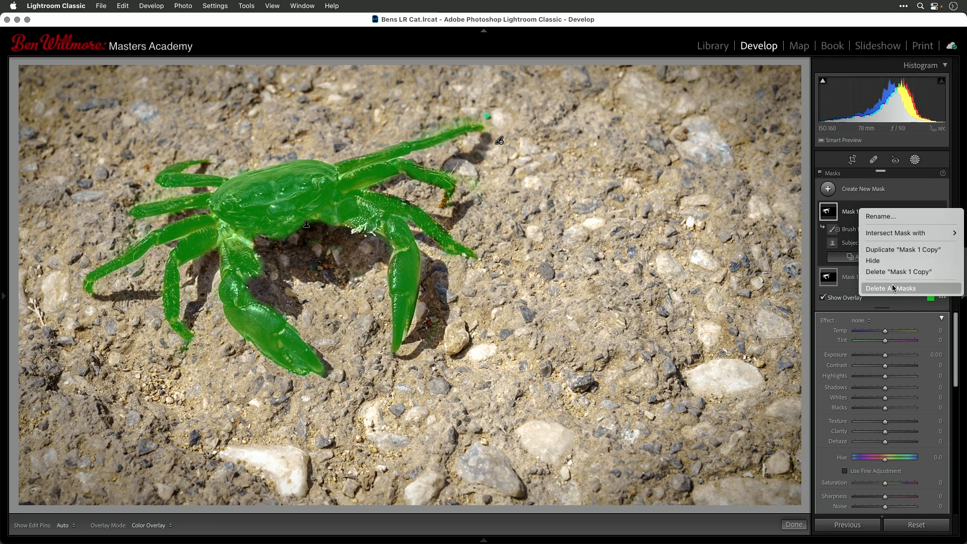
{"action": "left_click", "coordinate": [850, 218]}
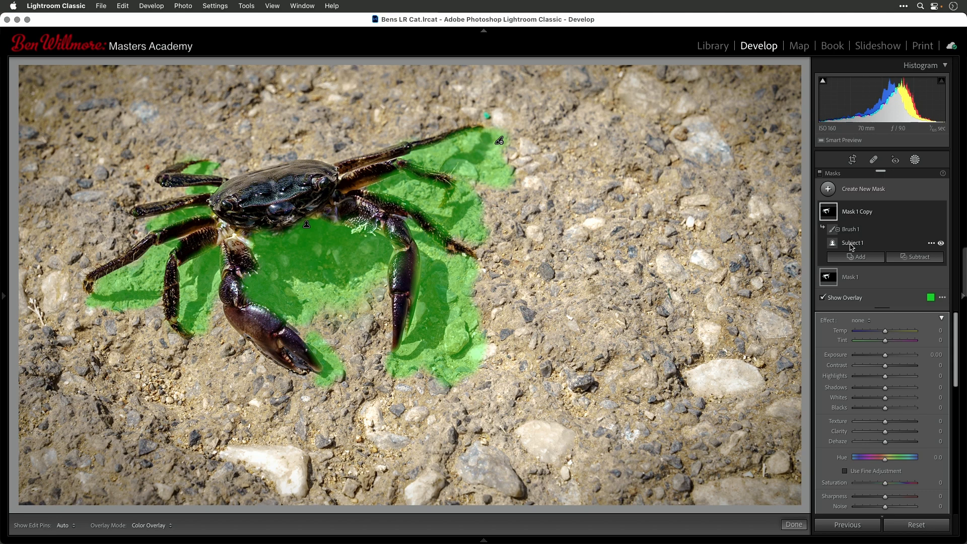
{"action": "left_click", "coordinate": [851, 246]}
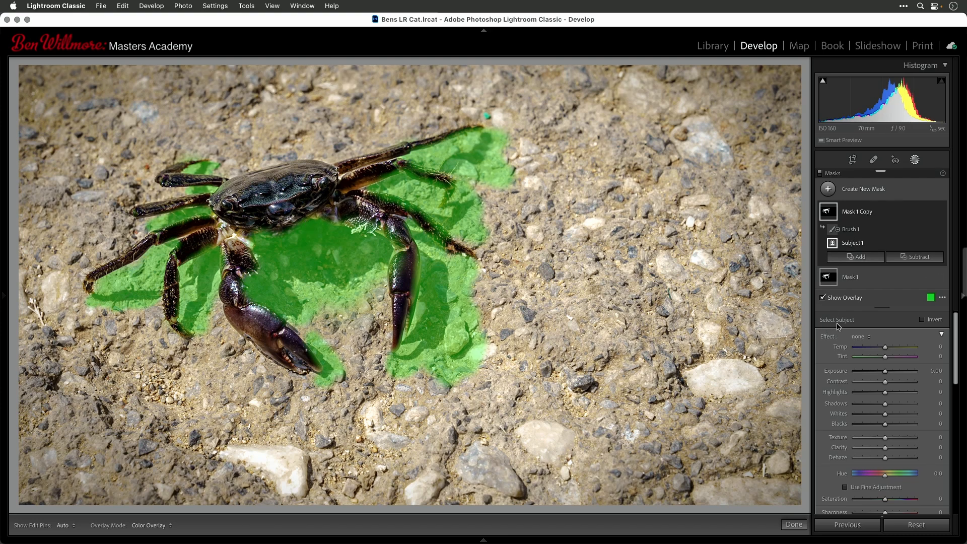
{"action": "left_click", "coordinate": [922, 320]}
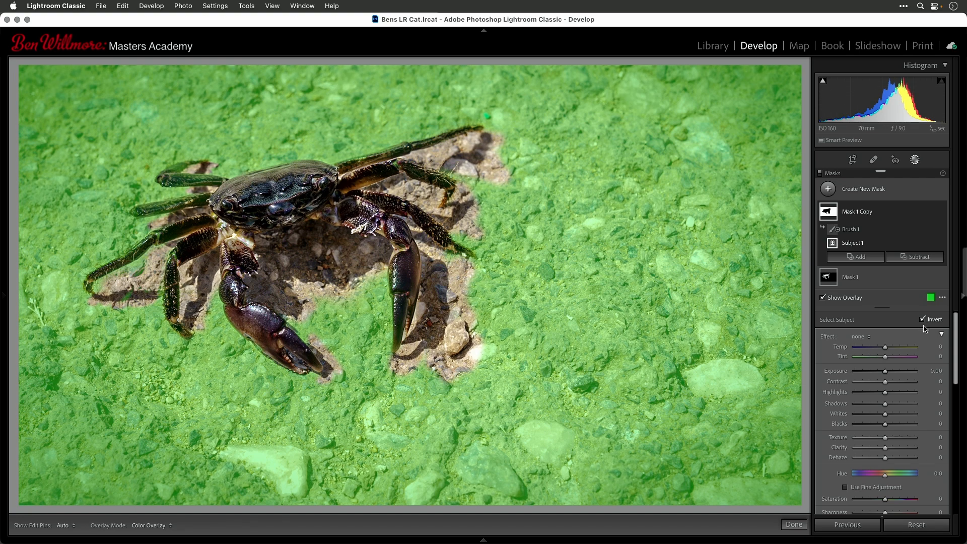
Convert the duplicated mask's Brush 1 component from subtracting to adding.
{"action": "left_click", "coordinate": [851, 230]}
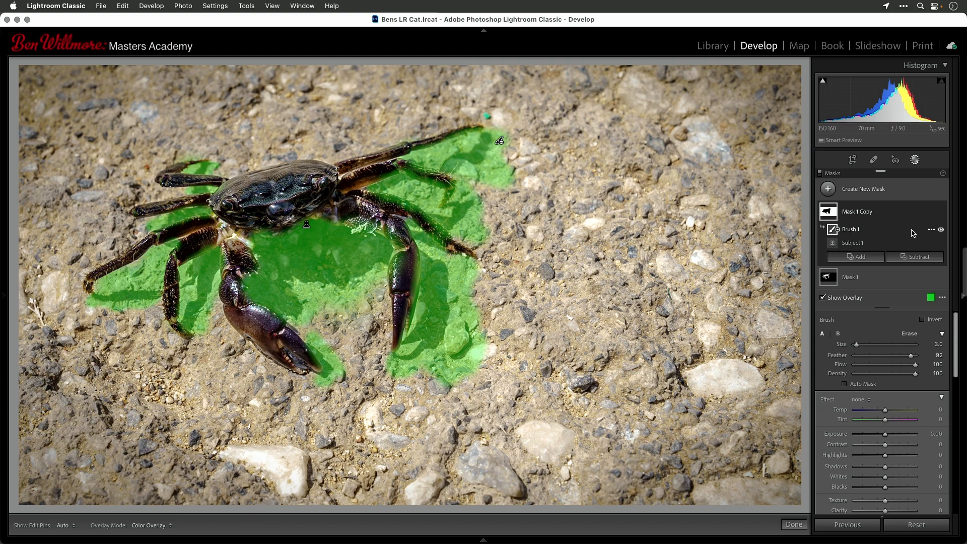
{"action": "left_click", "coordinate": [931, 231]}
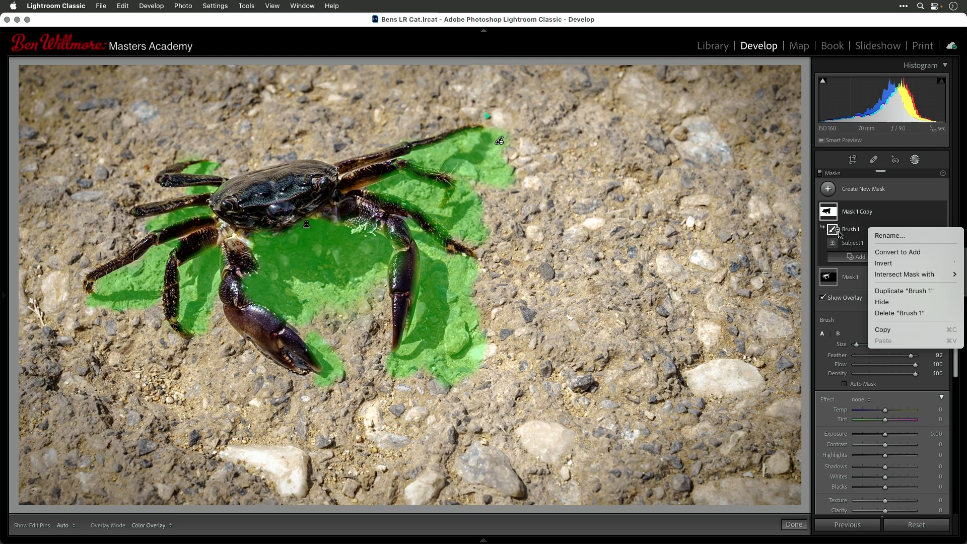
{"action": "left_click", "coordinate": [897, 253]}
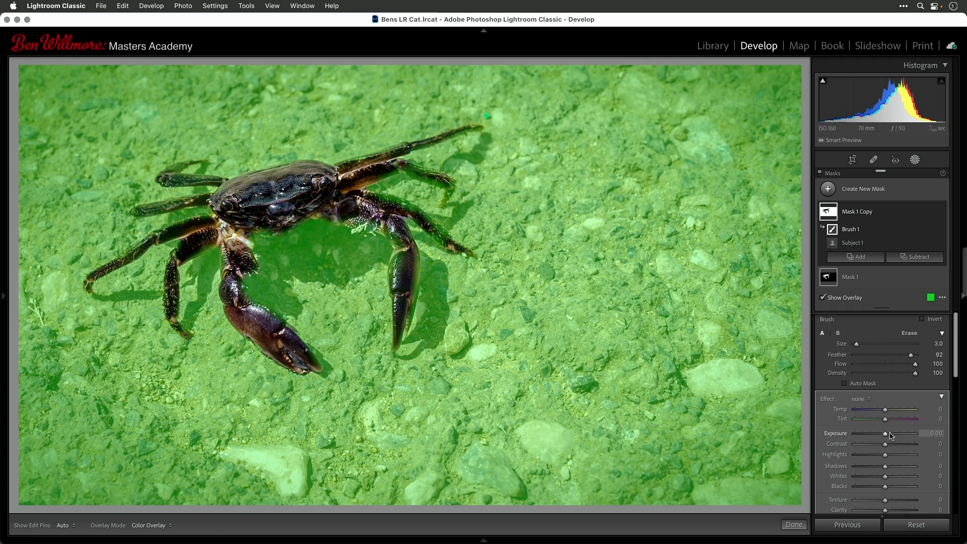
Hide the overlay and set the background mask's Whites to -14, Saturation to -30 and Dehaze to 11.
{"action": "scroll", "coordinate": [890, 436], "scroll_direction": "down", "scroll_amount": 3}
{"action": "scroll", "coordinate": [890, 436], "scroll_direction": "down", "scroll_amount": 1}
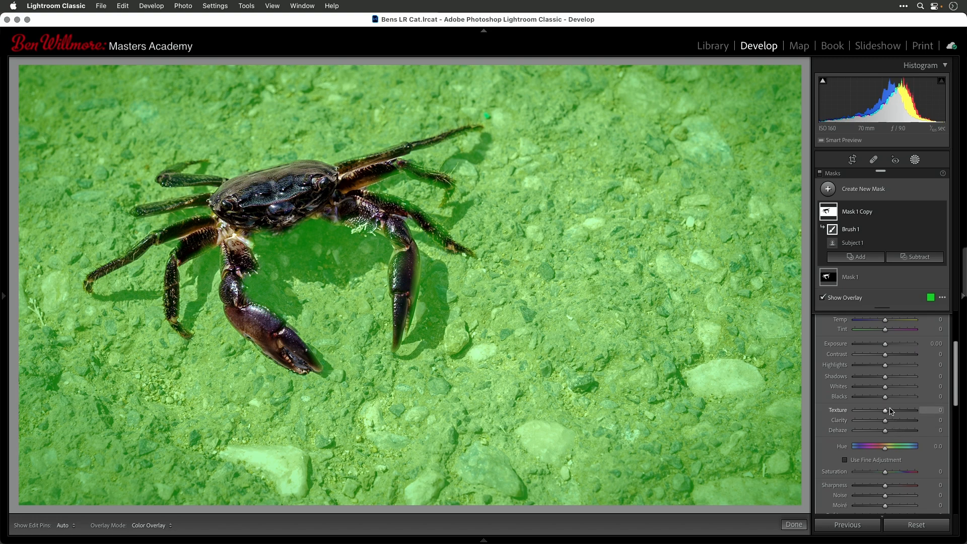
{"action": "key", "text": "o"}
{"action": "left_click_drag", "start_coordinate": [885, 388], "coordinate": [881, 388]}
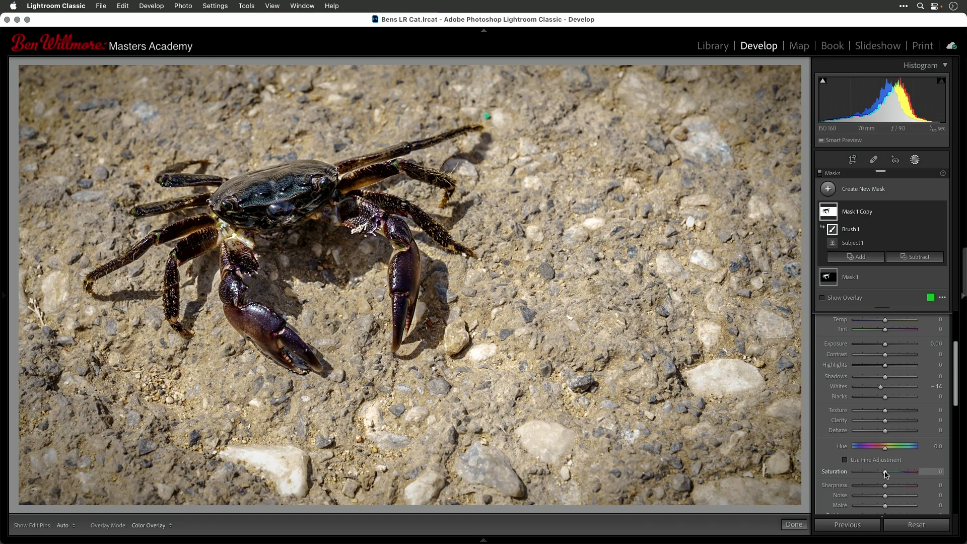
{"action": "left_click_drag", "start_coordinate": [885, 474], "coordinate": [879, 473]}
{"action": "left_click_drag", "start_coordinate": [879, 472], "coordinate": [876, 472]}
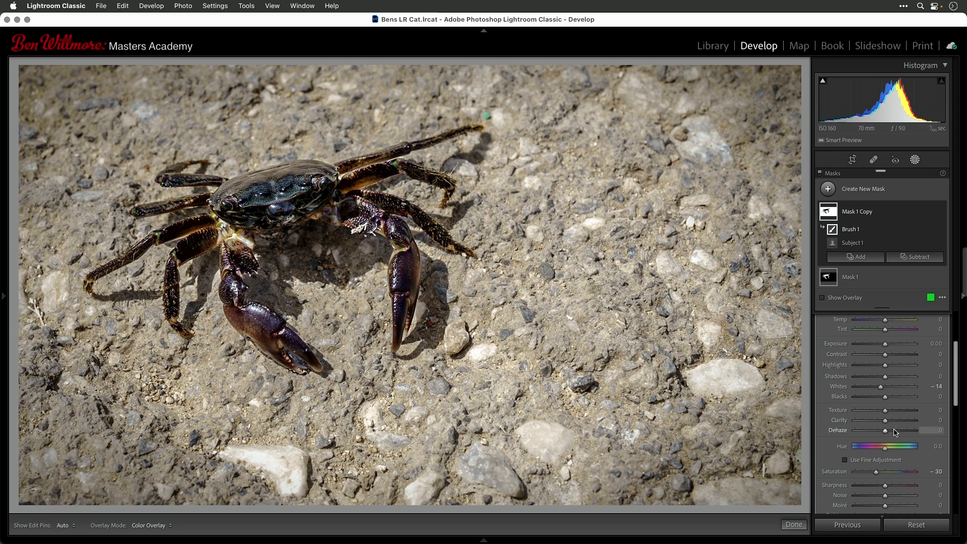
{"action": "left_click_drag", "start_coordinate": [885, 432], "coordinate": [888, 433]}
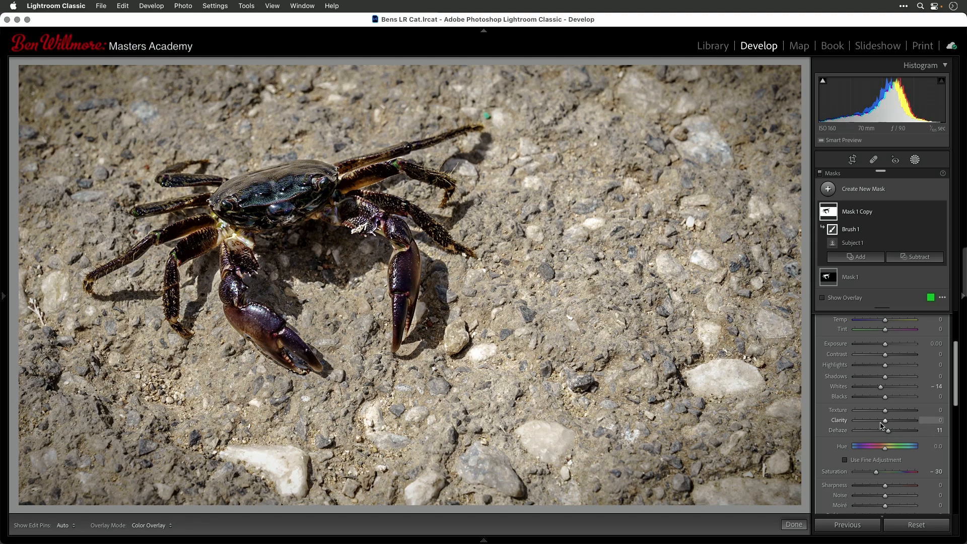
Set the background mask's Clarity to -13.
{"action": "scroll", "coordinate": [882, 438], "scroll_direction": "down", "scroll_amount": 2}
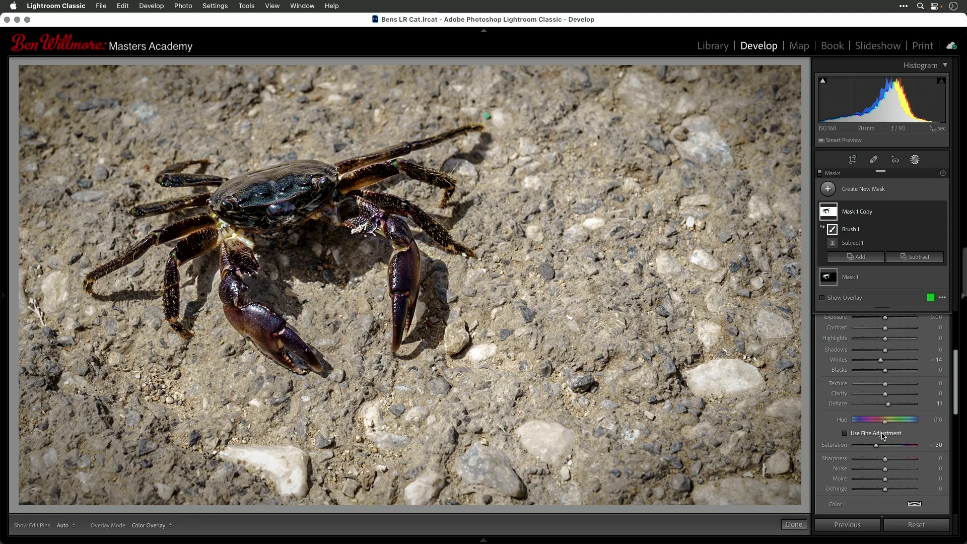
{"action": "mouse_move", "coordinate": [886, 396]}
{"action": "left_mouse_down"}
{"action": "mouse_move", "coordinate": [898, 395]}
{"action": "mouse_move", "coordinate": [882, 396]}
{"action": "left_mouse_up"}
Create a new brush mask and paint over the crab's shell with brush size 6 and feather 92.
{"action": "left_click", "coordinate": [828, 190]}
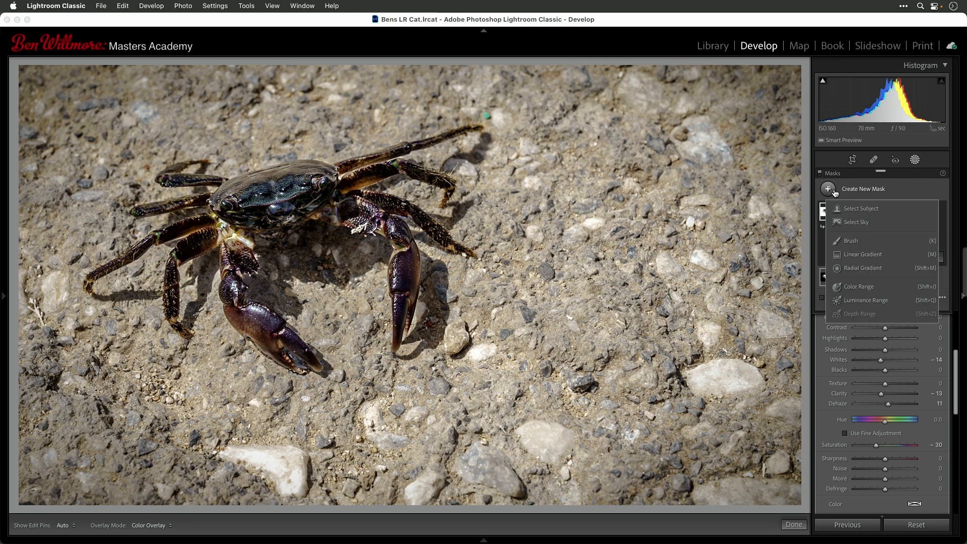
{"action": "left_click", "coordinate": [852, 242]}
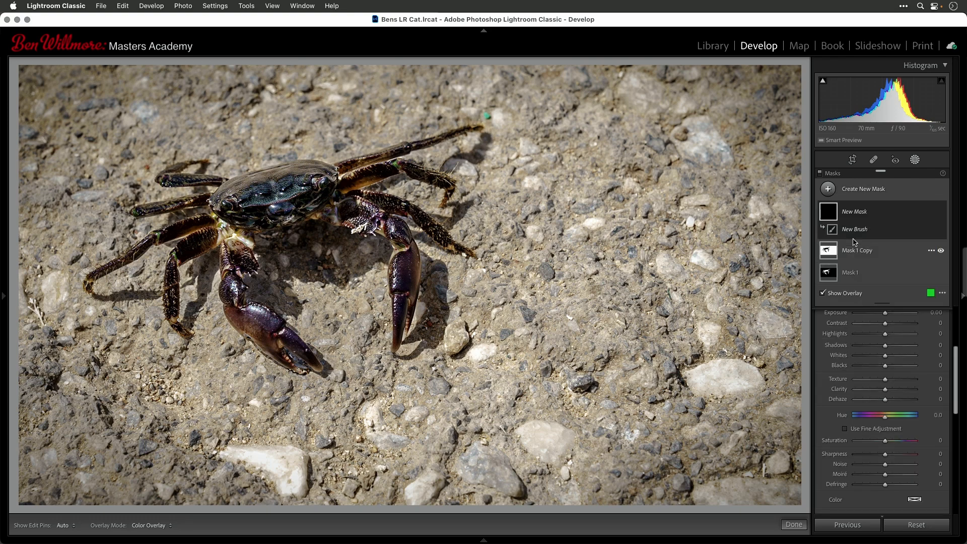
{"action": "scroll", "coordinate": [880, 386], "scroll_direction": "up", "scroll_amount": 5}
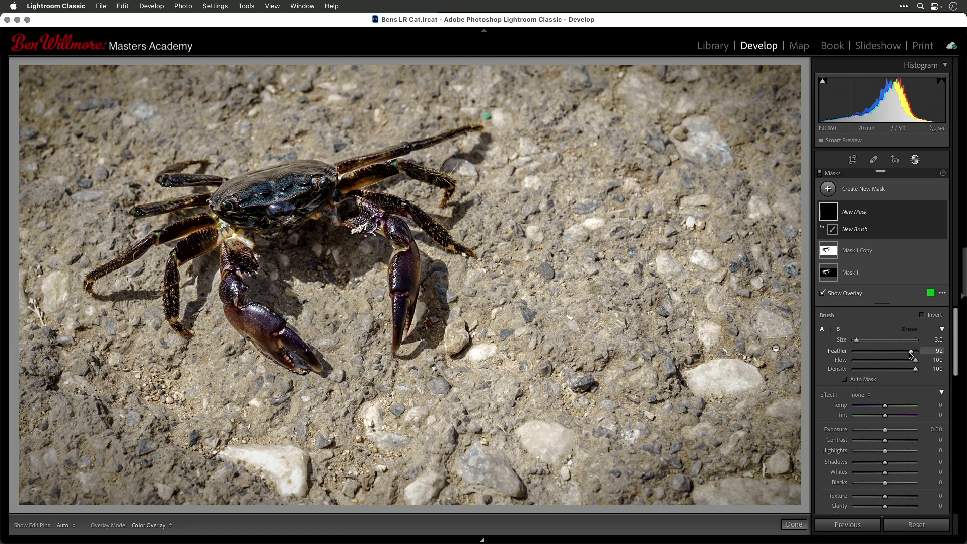
{"action": "scroll", "coordinate": [695, 255], "scroll_direction": "up", "scroll_amount": 4}
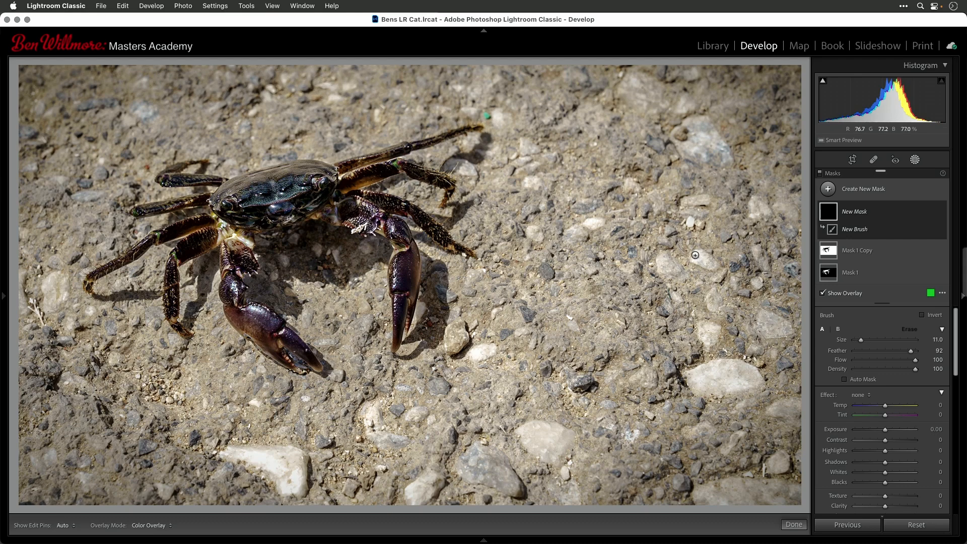
{"action": "scroll", "coordinate": [336, 201], "scroll_direction": "down", "scroll_amount": 4}
{"action": "mouse_move", "coordinate": [319, 185]}
{"action": "left_mouse_down"}
{"action": "mouse_move", "coordinate": [233, 202]}
{"action": "mouse_move", "coordinate": [231, 214]}
{"action": "mouse_move", "coordinate": [286, 207]}
{"action": "mouse_move", "coordinate": [310, 187]}
{"action": "left_mouse_up"}
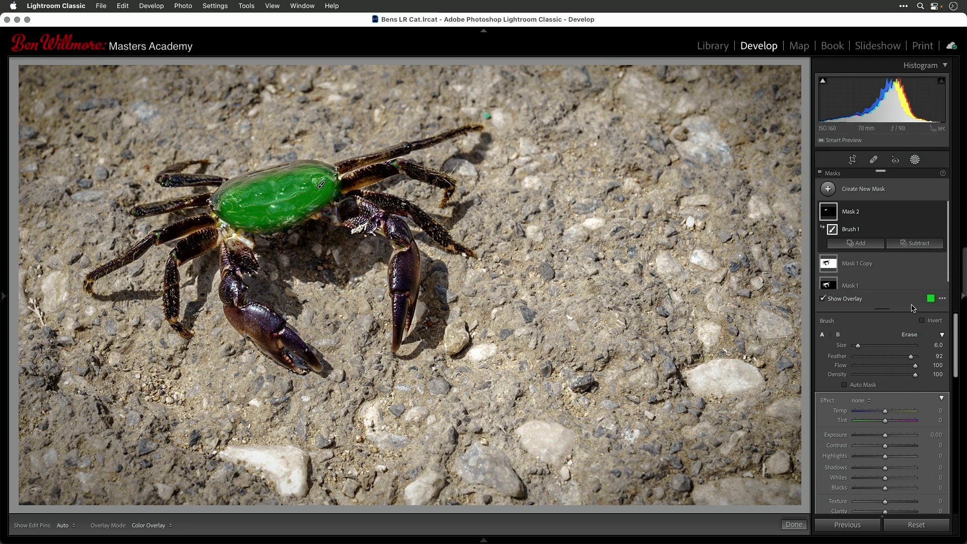
Hide the overlay, set the shell mask's Whites to 42 and slightly raise its Shadows and Clarity.
{"action": "scroll", "coordinate": [889, 433], "scroll_direction": "down", "scroll_amount": 2}
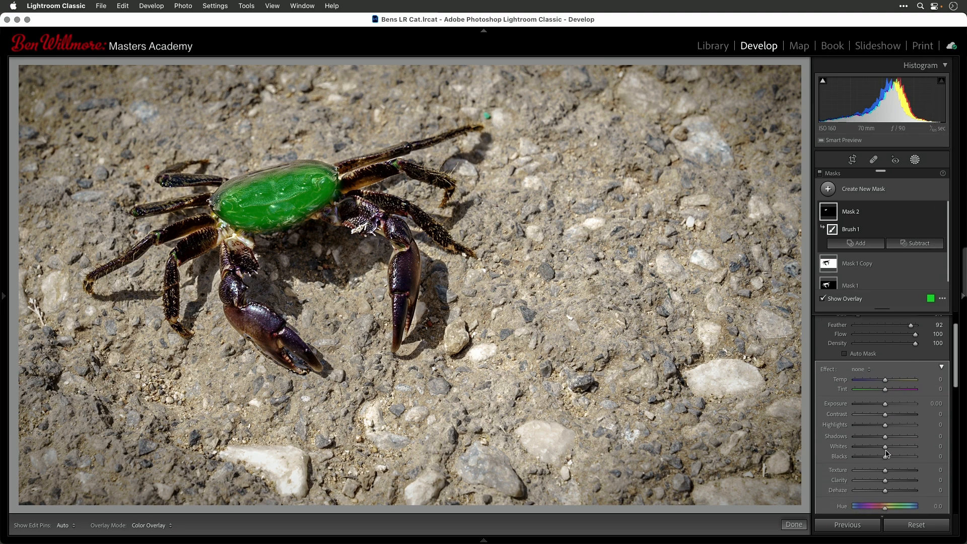
{"action": "key", "text": "o"}
{"action": "left_click_drag", "start_coordinate": [885, 447], "coordinate": [894, 448]}
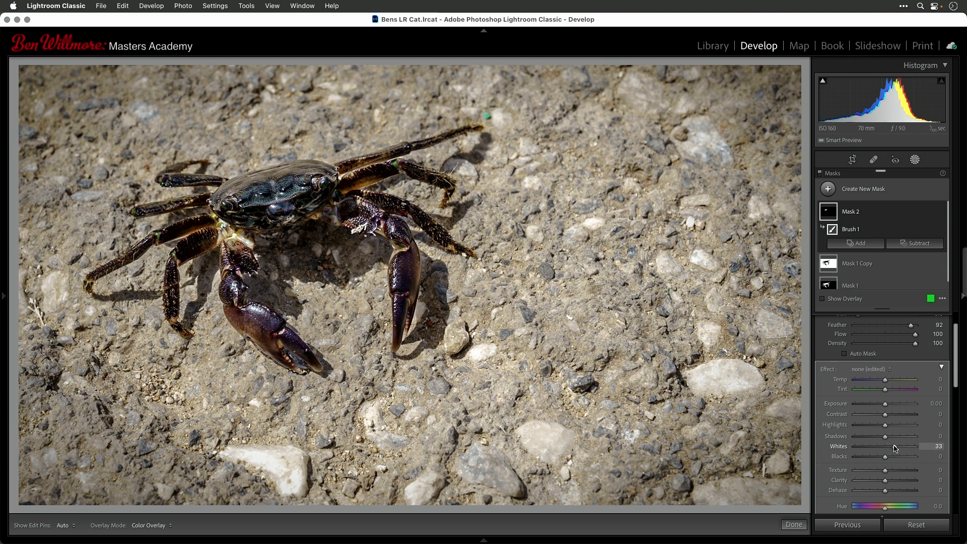
{"action": "left_click_drag", "start_coordinate": [894, 448], "coordinate": [897, 447]}
{"action": "double_click", "coordinate": [898, 448]}
{"action": "key", "text": "o"}
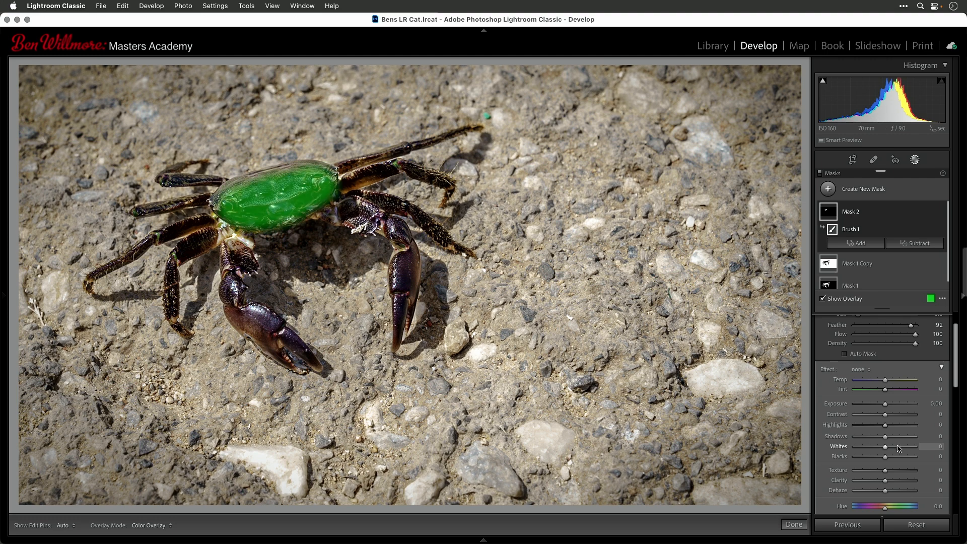
{"action": "left_click", "coordinate": [899, 447]}
{"action": "key", "text": "o"}
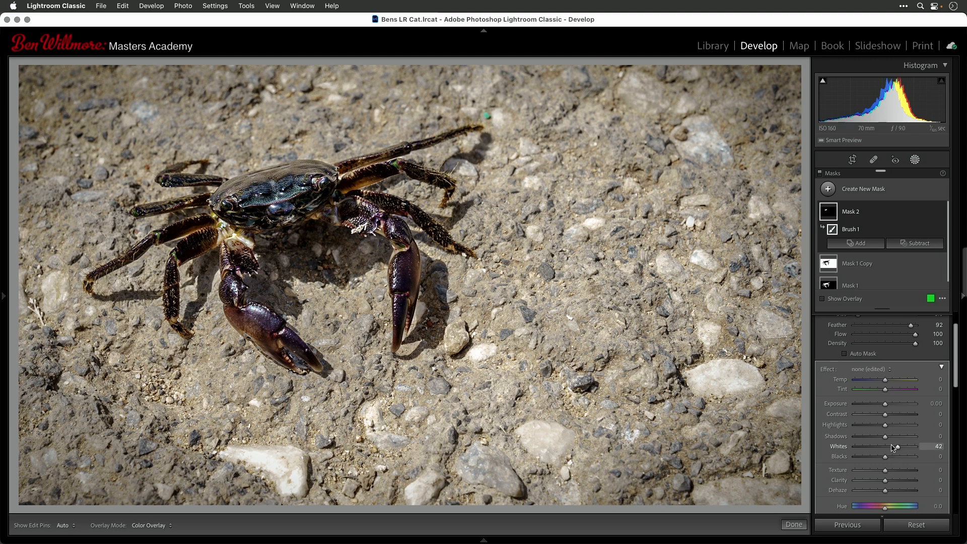
{"action": "left_click_drag", "start_coordinate": [884, 435], "coordinate": [893, 436]}
{"action": "left_click_drag", "start_coordinate": [885, 482], "coordinate": [888, 482]}
Heal the small green spot beside the tip of the crab's upper leg with a size 26 brush.
{"action": "left_click", "coordinate": [874, 161]}
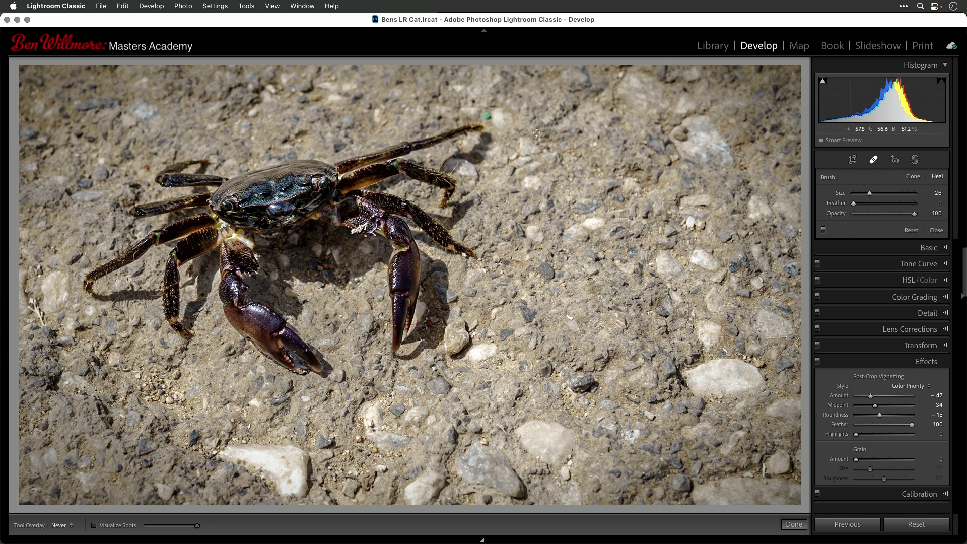
{"action": "left_click", "coordinate": [488, 116]}
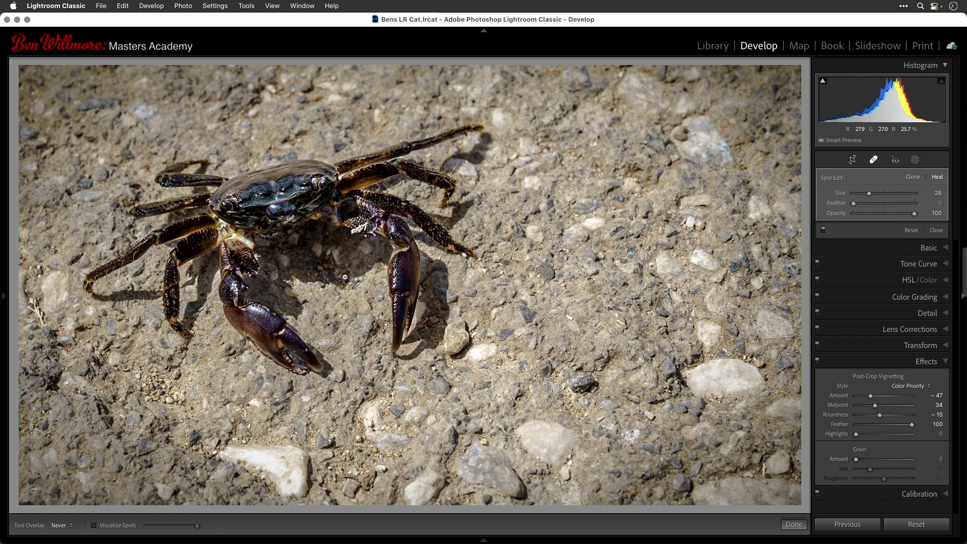
Set the photo's HSL saturation to Green -29, Aqua +45 and Blue +27, and leave spot healing.
{"action": "left_click", "coordinate": [946, 280]}
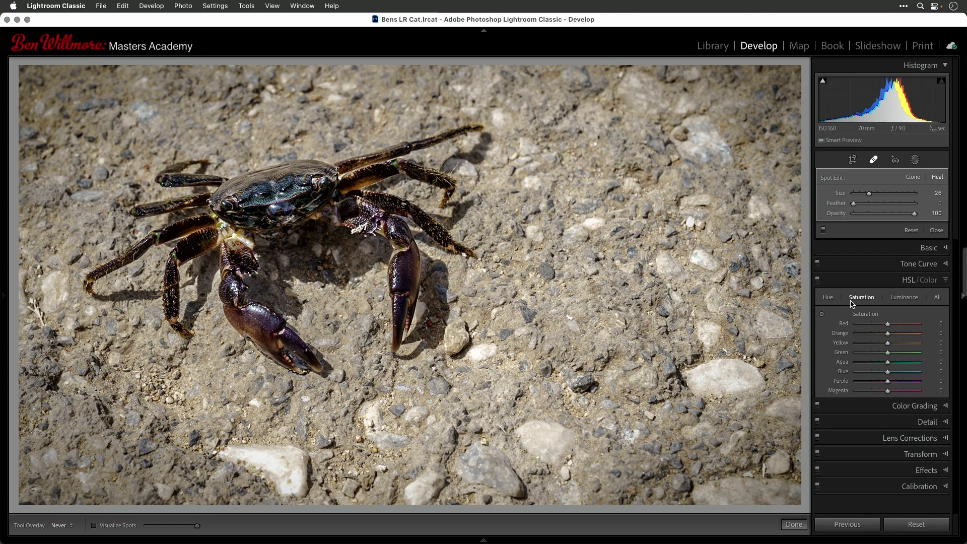
{"action": "left_click_drag", "start_coordinate": [887, 355], "coordinate": [897, 372]}
{"action": "key", "text": "Escape"}
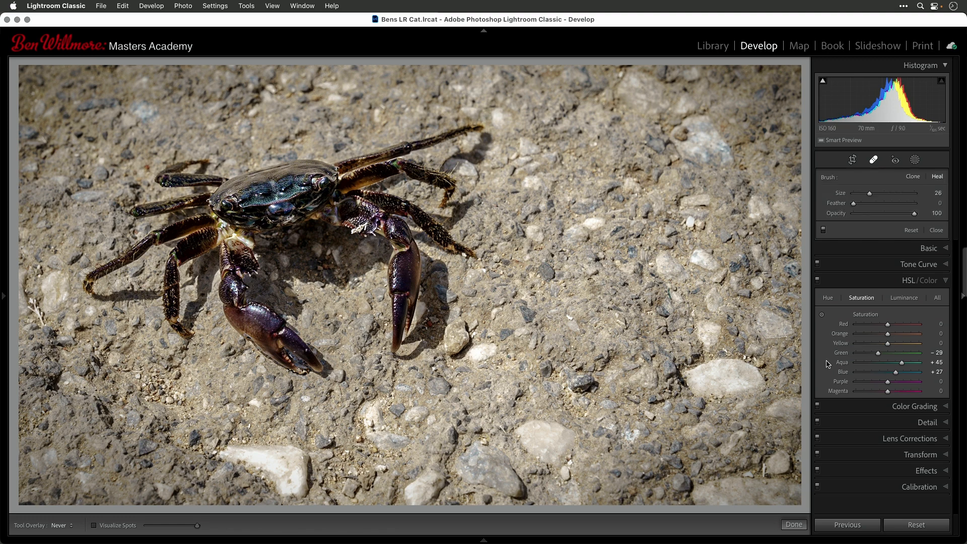
{"action": "left_click", "coordinate": [875, 159]}
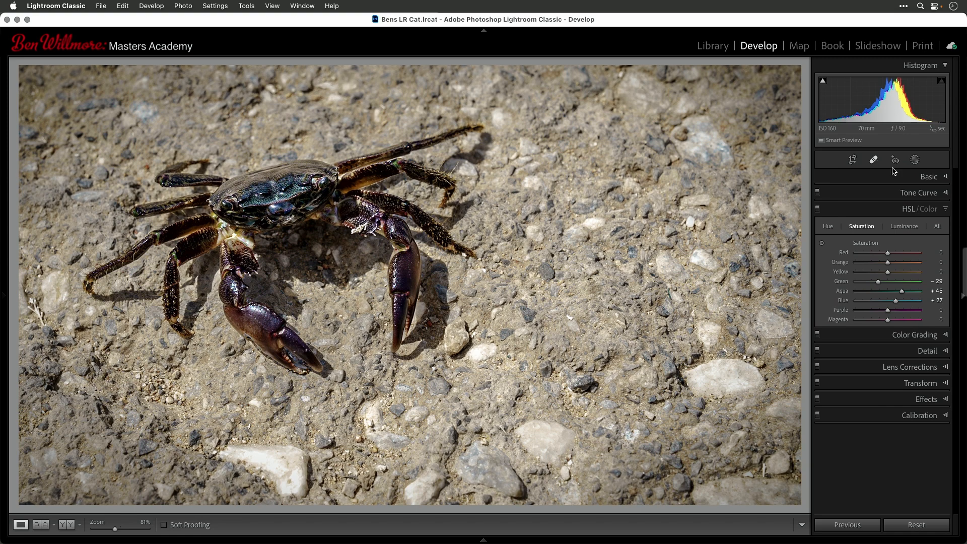
{"action": "left_click", "coordinate": [947, 210]}
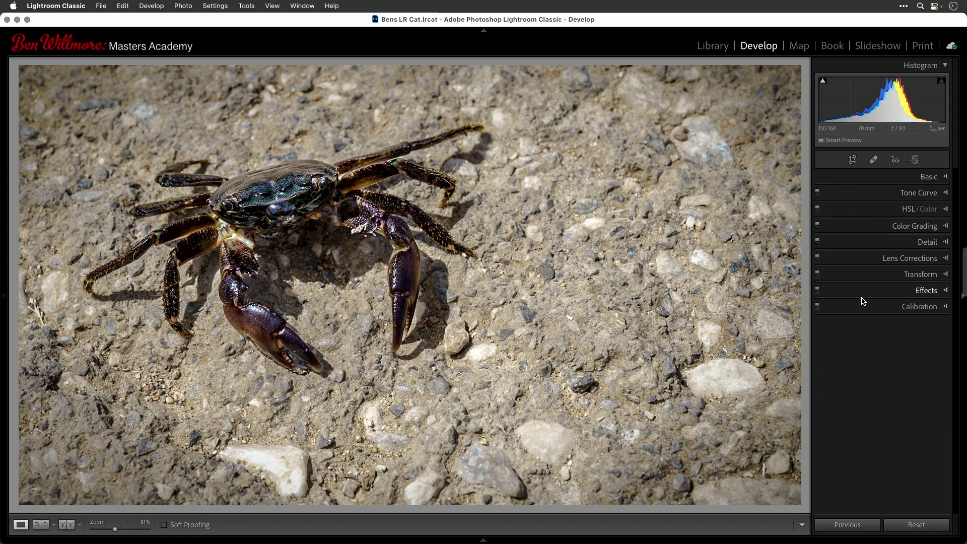
Compare the photo with its effects and its masks each switched off and back on.
{"action": "left_click", "coordinate": [817, 291]}
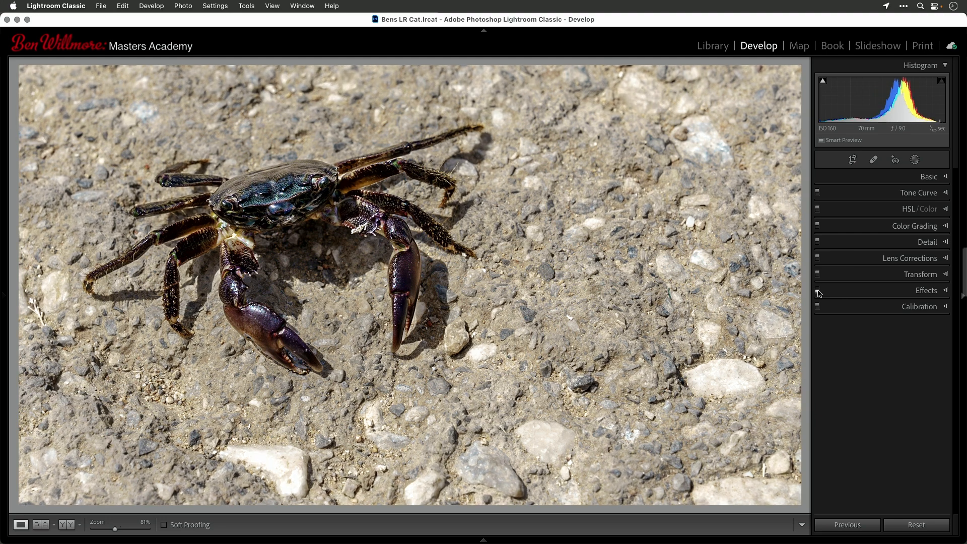
{"action": "left_click", "coordinate": [817, 291]}
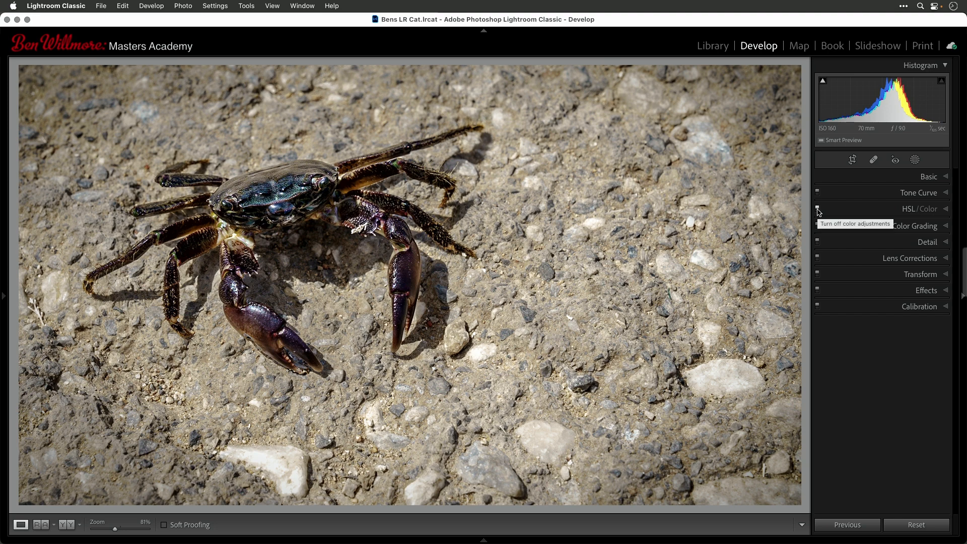
{"action": "left_click", "coordinate": [914, 160]}
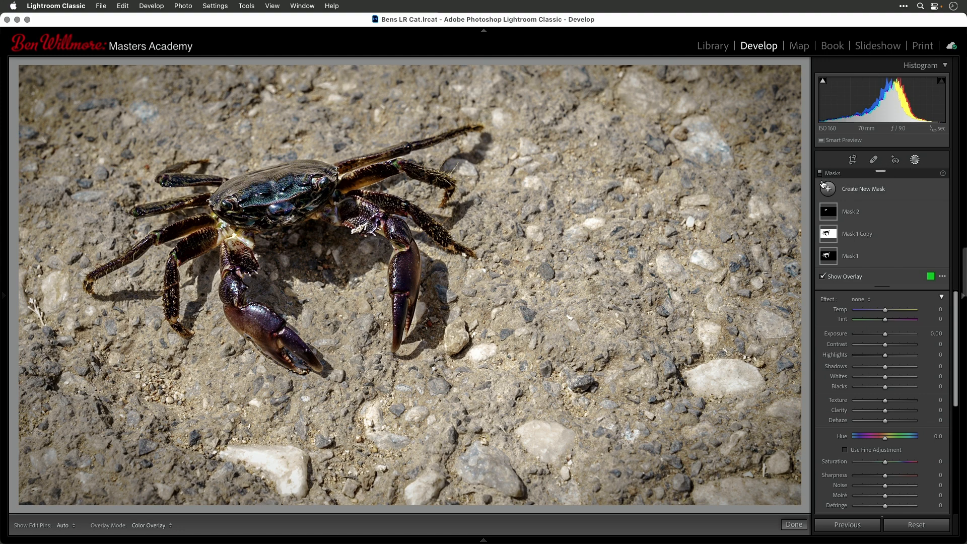
{"action": "left_click", "coordinate": [820, 173]}
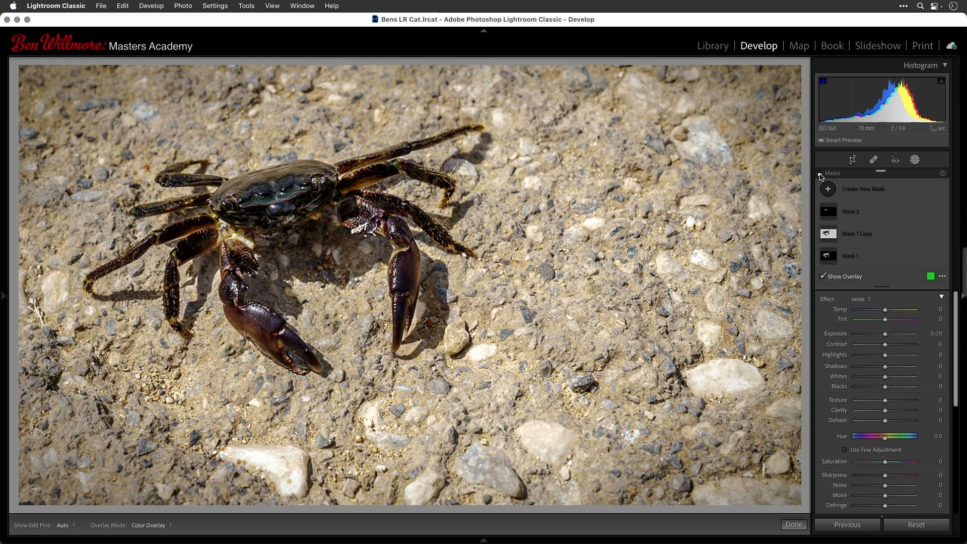
{"action": "left_click", "coordinate": [820, 174]}
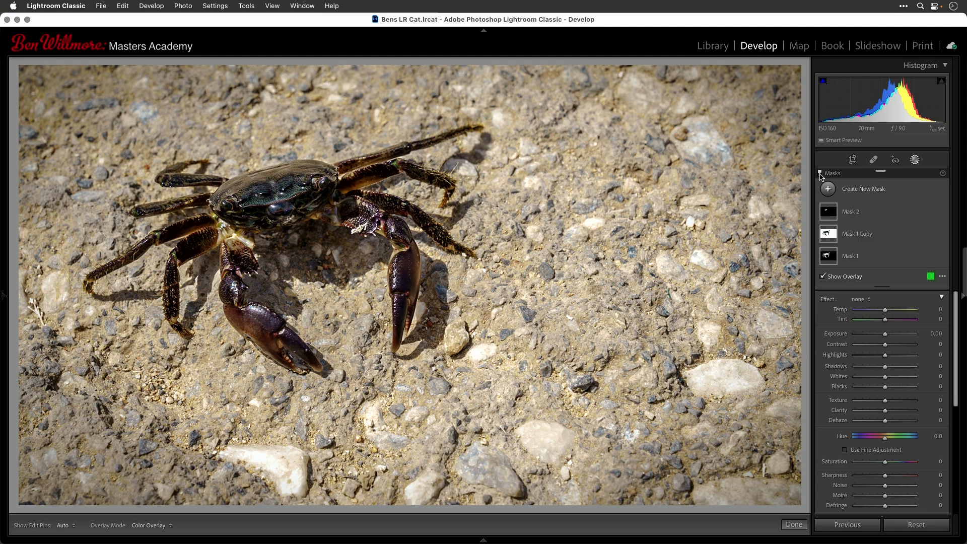
{"action": "left_click", "coordinate": [915, 160]}
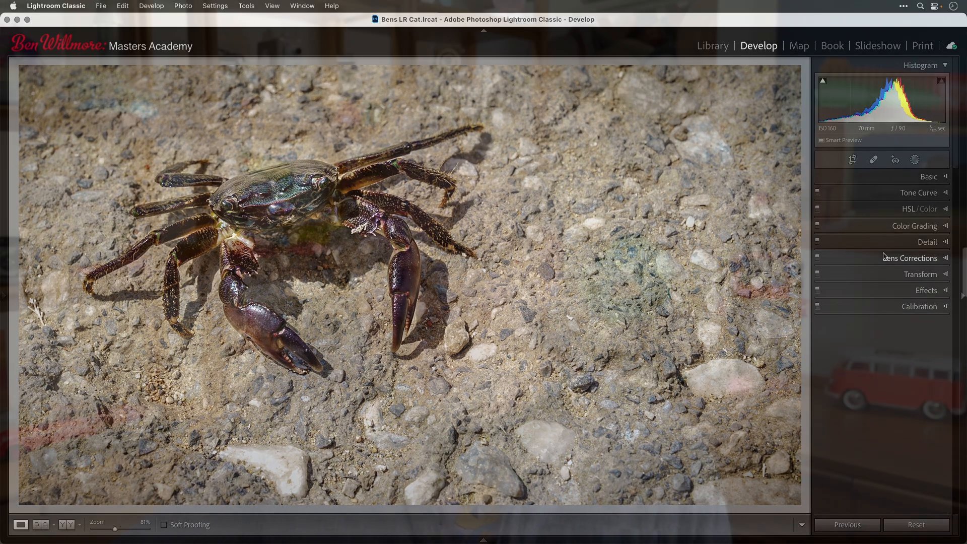